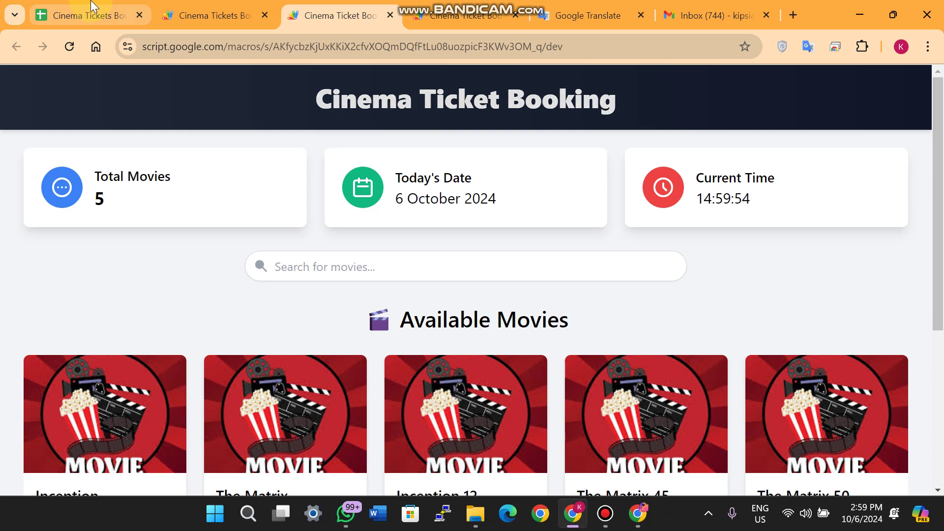
Show the booking web app in an iPhone 14 Pro Max DevTools preview listing its 5 movies
{"action": "left_click", "coordinate": [91, 9]}
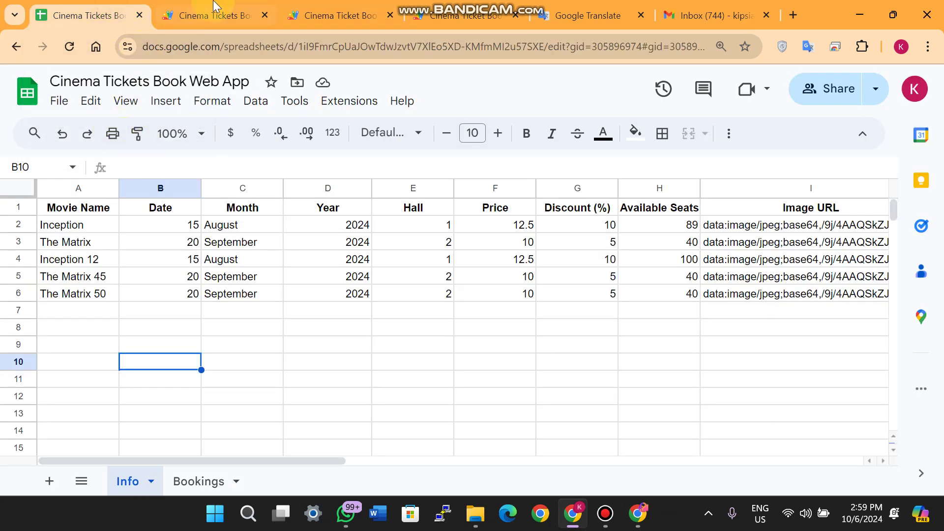
{"action": "left_click", "coordinate": [219, 6]}
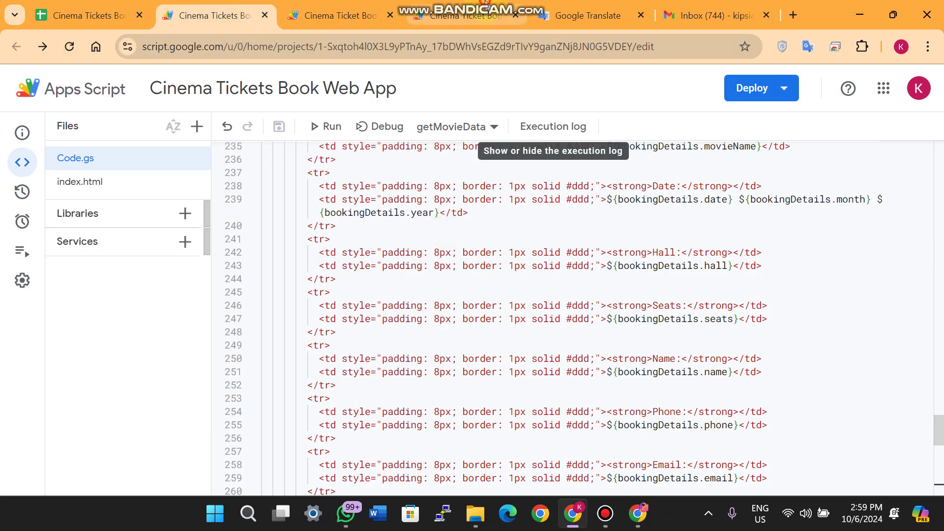
{"action": "left_click", "coordinate": [464, 15]}
{"action": "left_click", "coordinate": [383, 14]}
{"action": "left_click", "coordinate": [413, 15]}
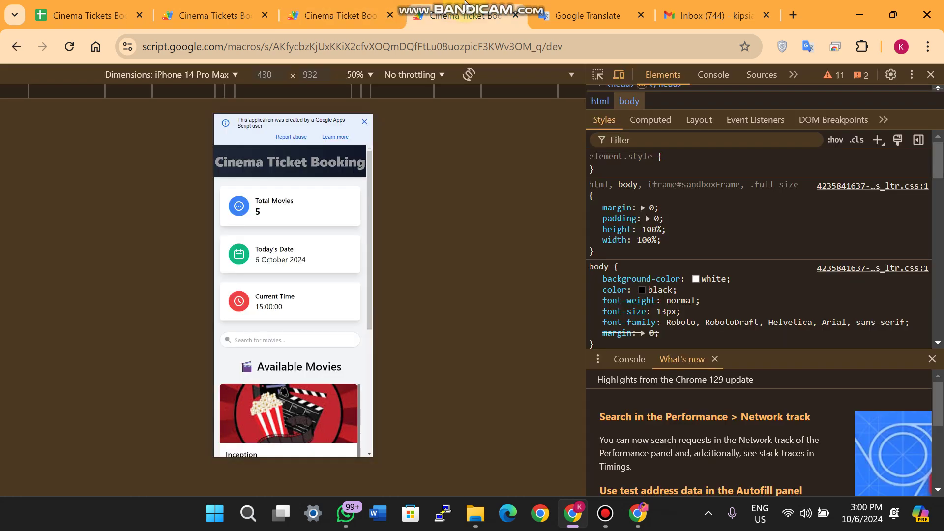
Dismiss the Apps Script banner, scroll through the movie cards, then return to the full-width page
{"action": "left_click", "coordinate": [364, 121]}
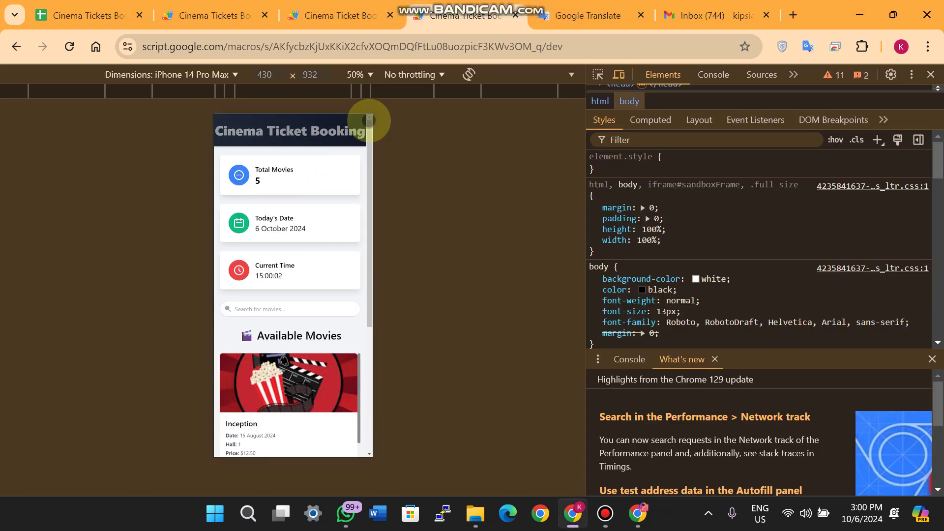
{"action": "scroll", "coordinate": [322, 207], "scroll_direction": "down", "scroll_amount": 3}
{"action": "scroll", "coordinate": [322, 206], "scroll_direction": "down", "scroll_amount": 10}
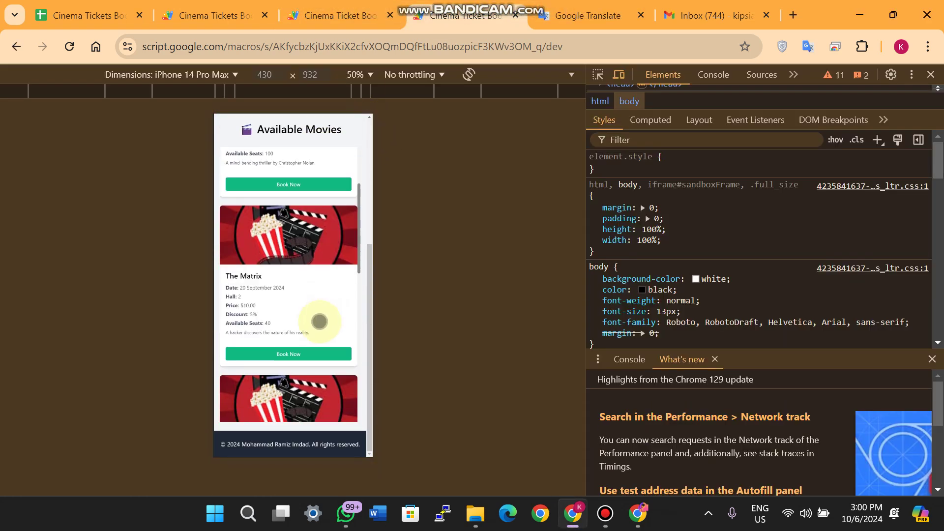
{"action": "left_click", "coordinate": [350, 18]}
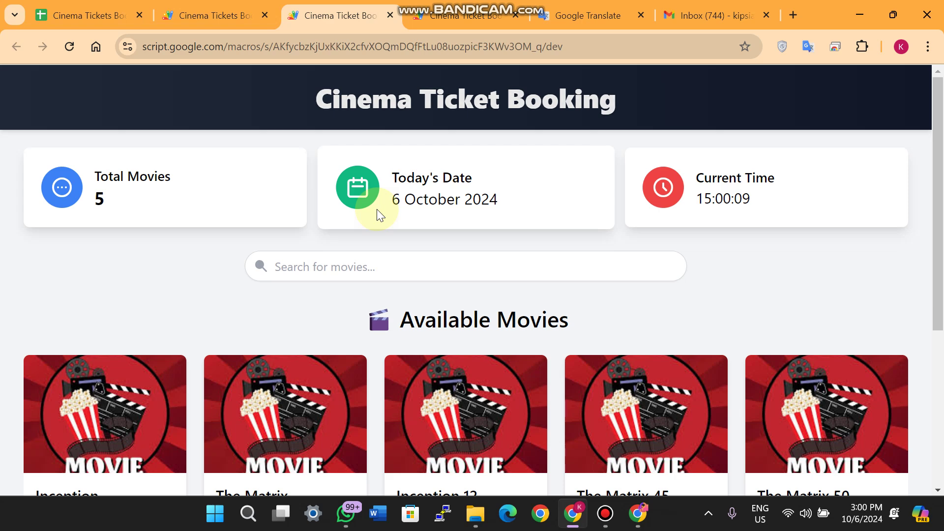
Review the seven-item feature list in Google Translate, then switch to the five-movie Info sheet
{"action": "left_click", "coordinate": [587, 15]}
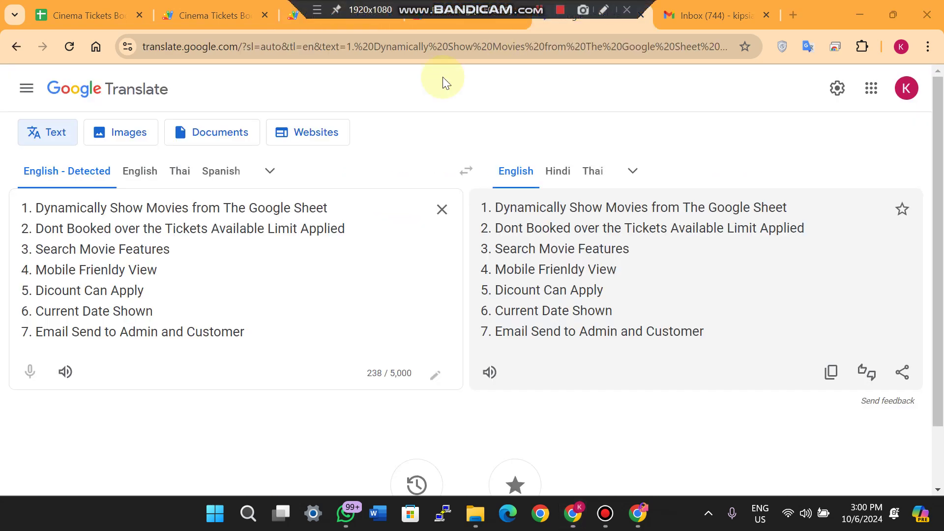
{"action": "left_click", "coordinate": [350, 209]}
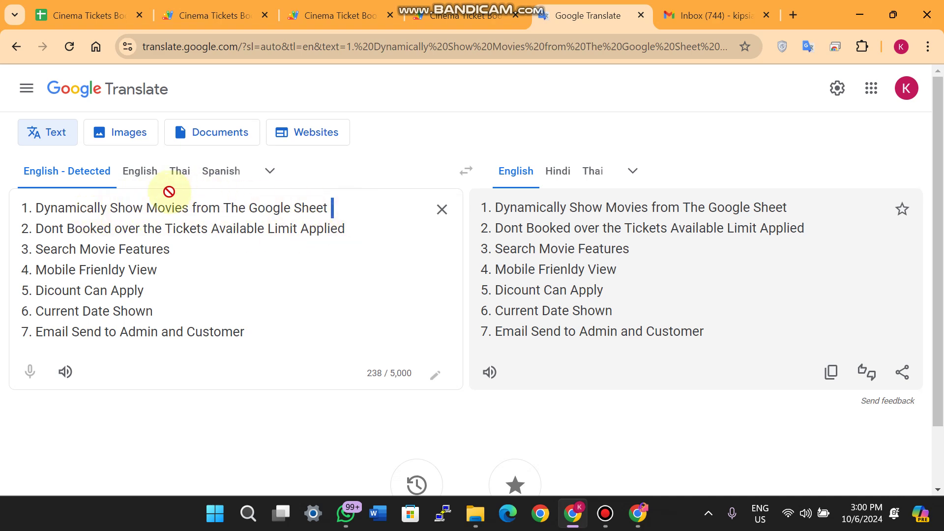
{"action": "left_click", "coordinate": [93, 16]}
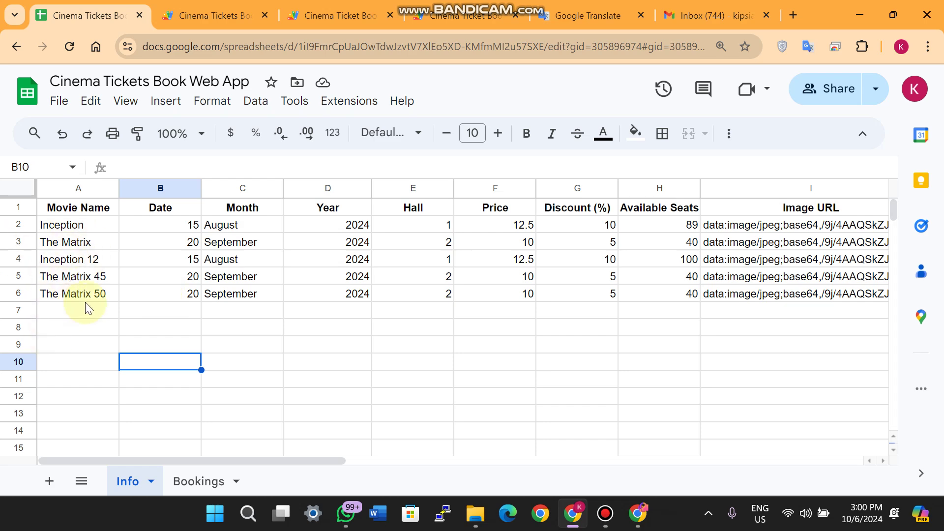
{"action": "left_click", "coordinate": [334, 16]}
{"action": "scroll", "coordinate": [388, 252], "scroll_direction": "down", "scroll_amount": 6}
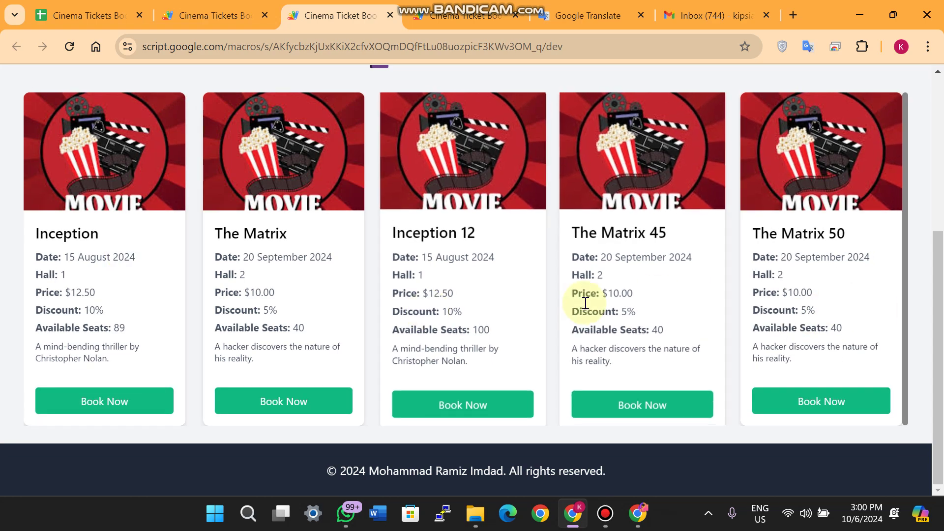
{"action": "scroll", "coordinate": [211, 229], "scroll_direction": "up", "scroll_amount": 3}
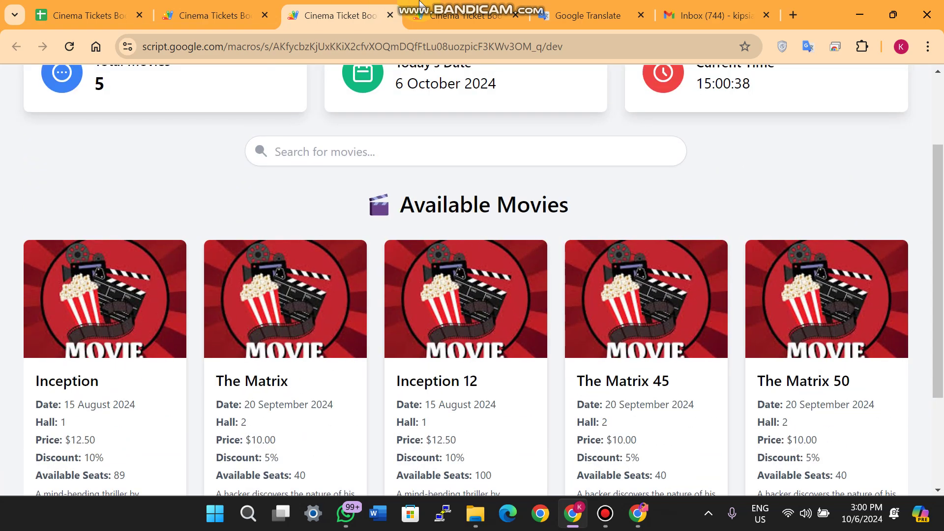
{"action": "left_click", "coordinate": [587, 6]}
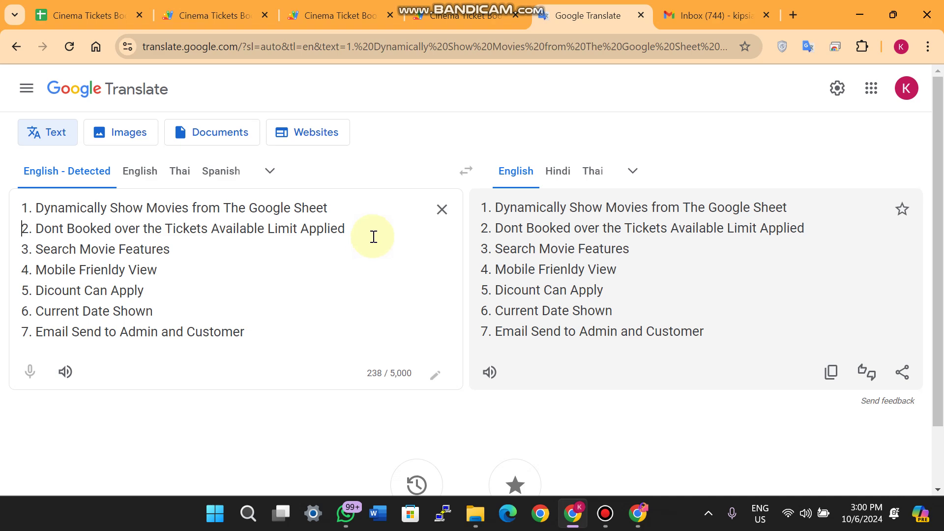
{"action": "left_click_drag", "start_coordinate": [362, 227], "coordinate": [36, 214]}
{"action": "left_click", "coordinate": [122, 245]}
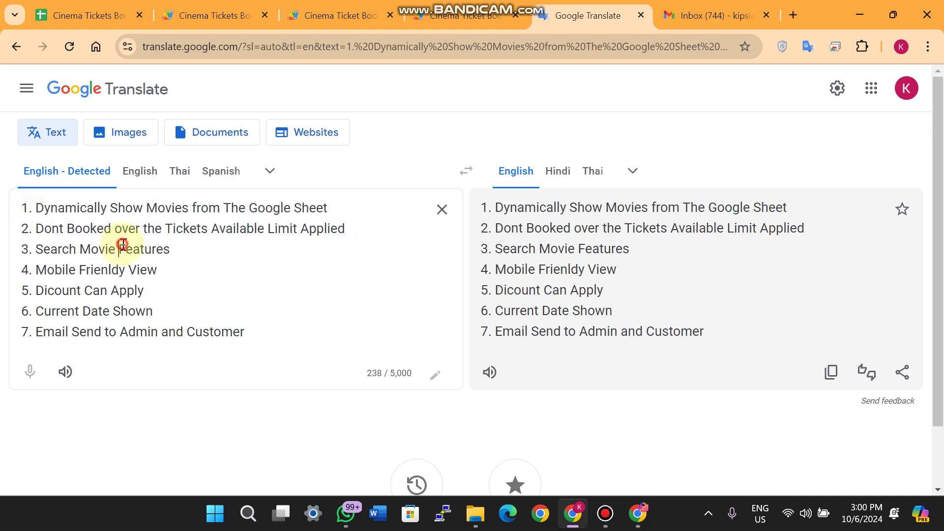
{"action": "left_click", "coordinate": [100, 7]}
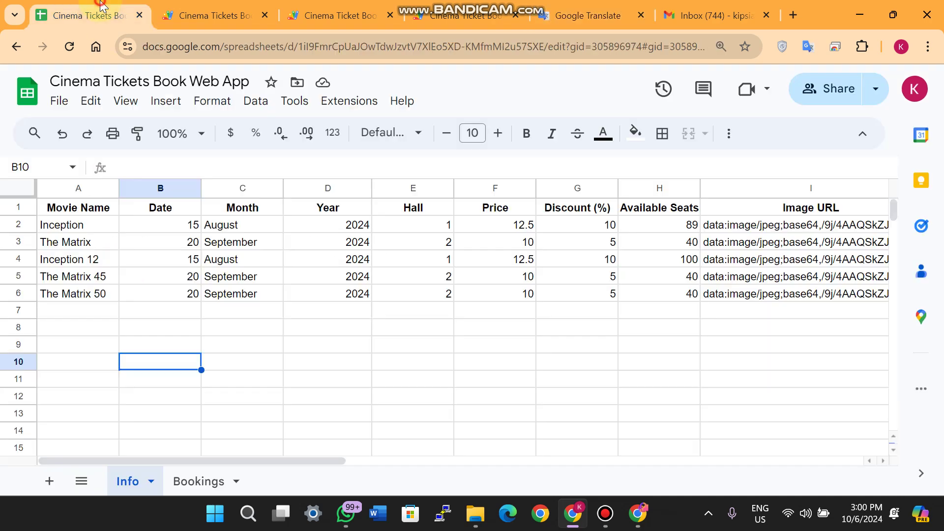
Select Inception's 89 available seats in H2, then go back to the Translate feature list
{"action": "left_click", "coordinate": [692, 227]}
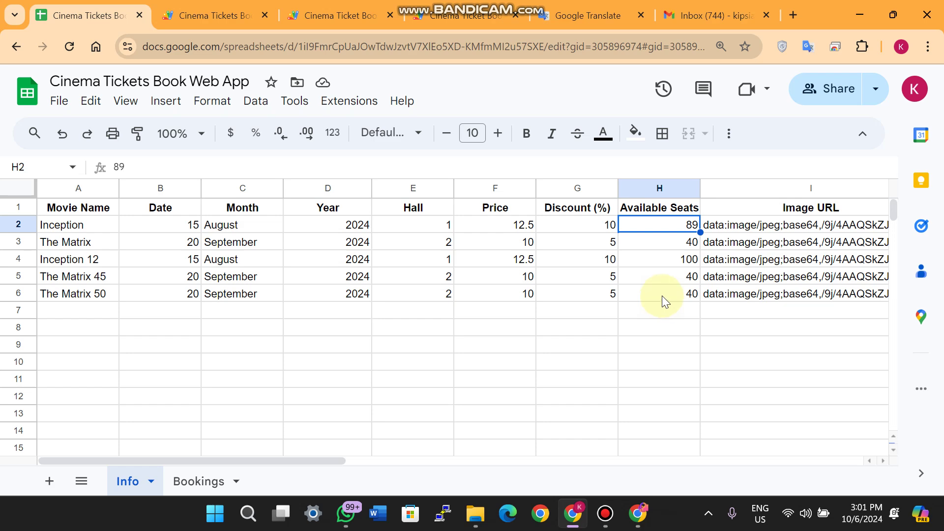
{"action": "left_click", "coordinate": [594, 7]}
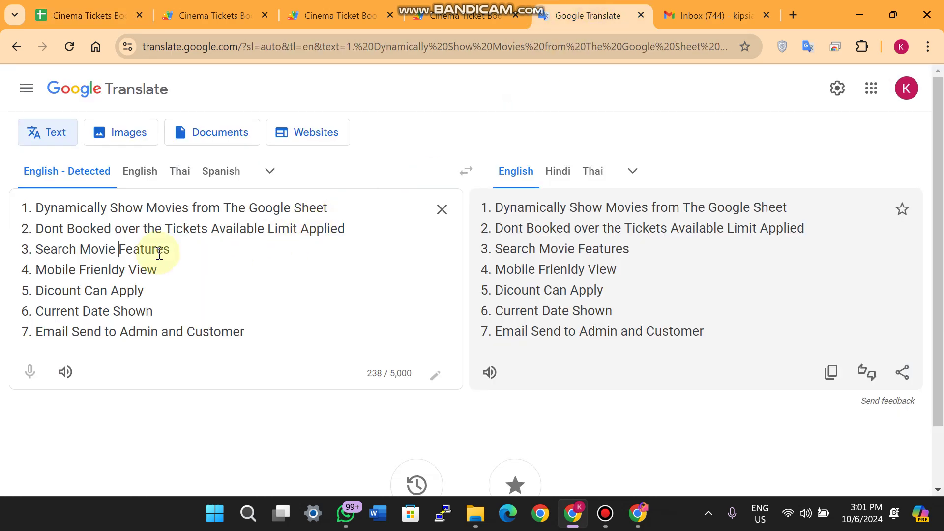
{"action": "left_click_drag", "start_coordinate": [182, 249], "coordinate": [37, 249]}
{"action": "left_click", "coordinate": [38, 249]}
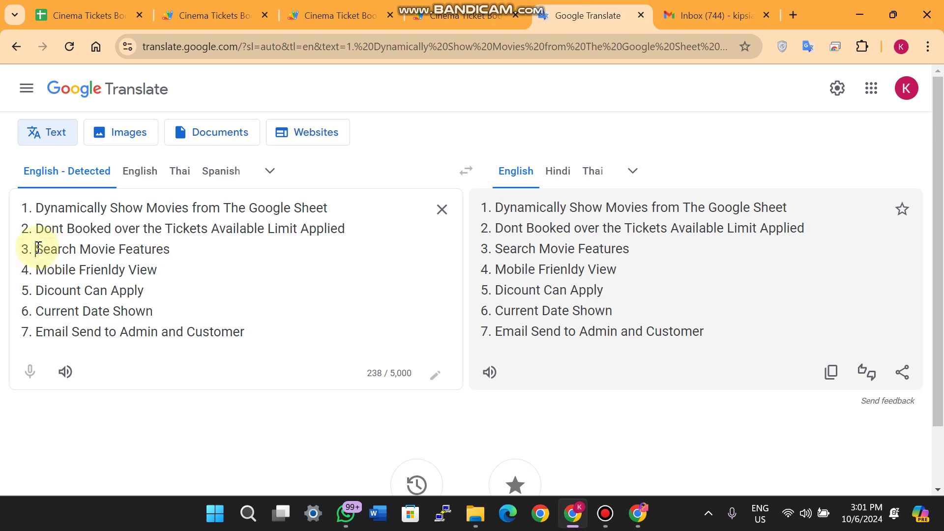
{"action": "left_click", "coordinate": [342, 7]}
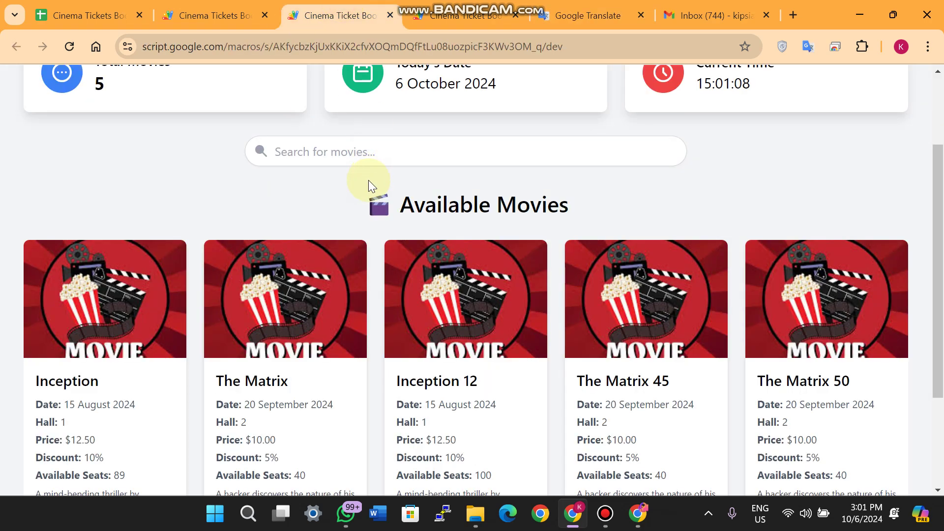
{"action": "scroll", "coordinate": [338, 223], "scroll_direction": "up", "scroll_amount": 3}
{"action": "left_click", "coordinate": [339, 268]}
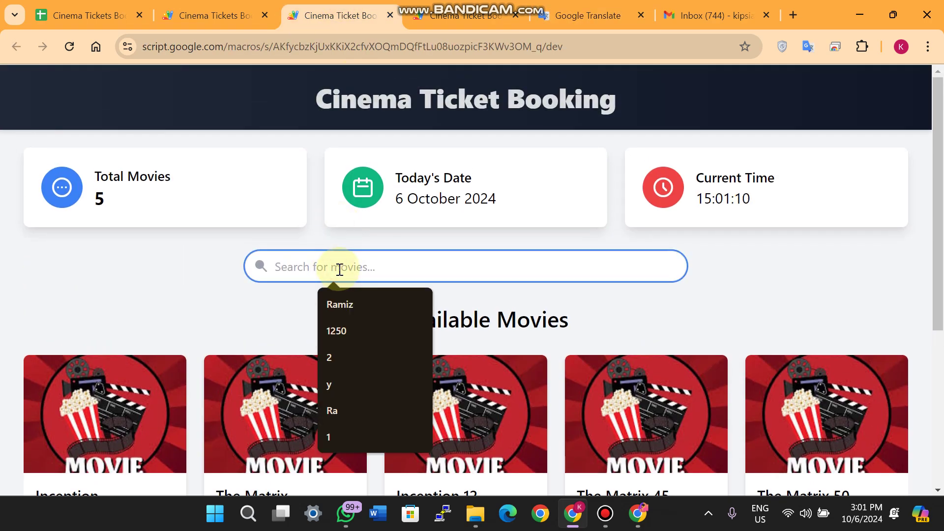
{"action": "type", "text": "Rami"}
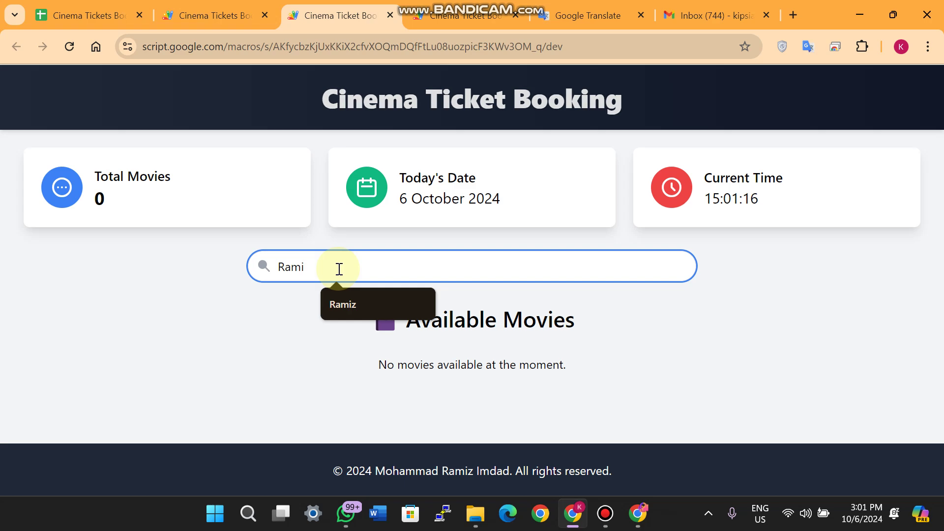
{"action": "key", "text": "BackSpace"}
{"action": "key", "text": "BackSpace"}
{"action": "key", "text": "BackSpace"}
{"action": "key", "text": "BackSpace"}
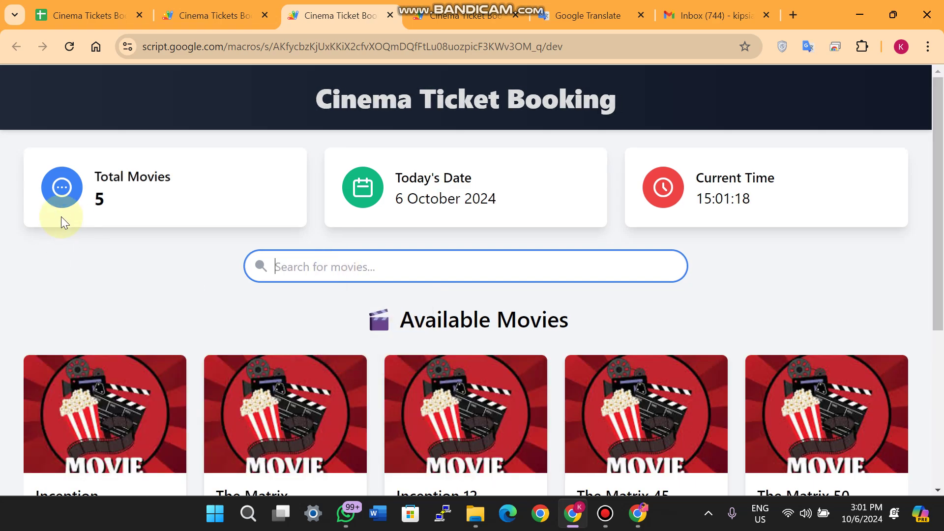
{"action": "left_click", "coordinate": [587, 15]}
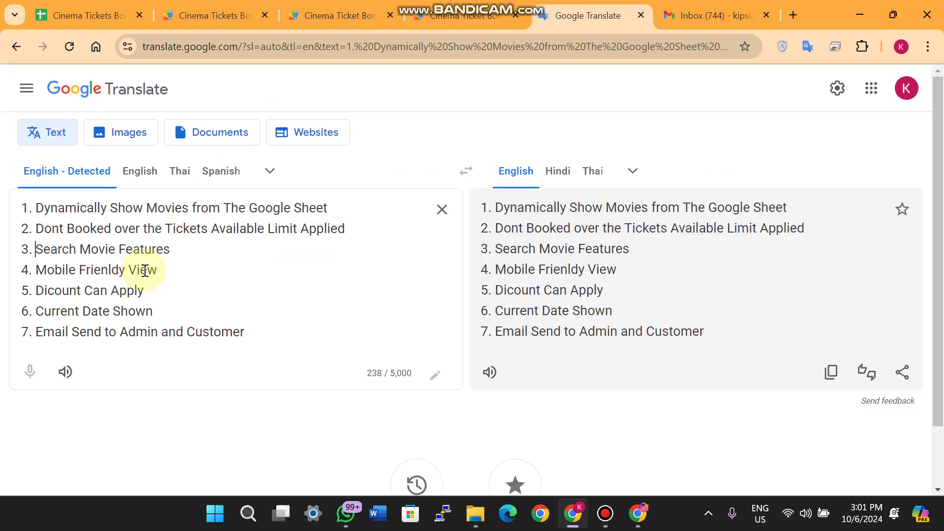
{"action": "left_click_drag", "start_coordinate": [161, 269], "coordinate": [39, 269]}
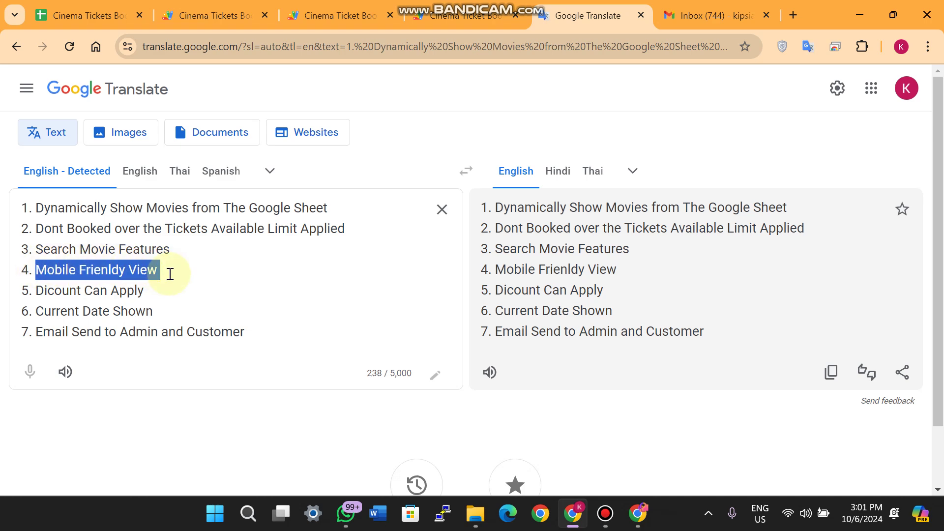
{"action": "left_click", "coordinate": [457, 15]}
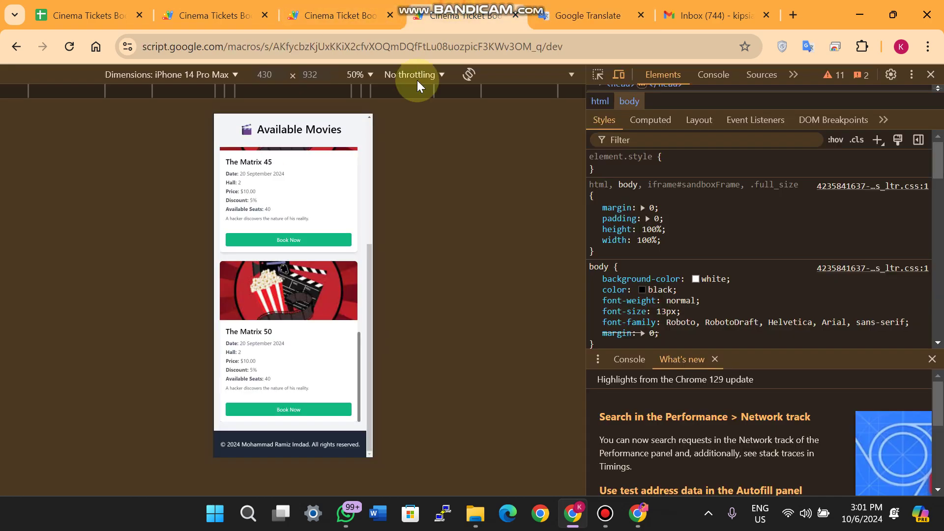
{"action": "scroll", "coordinate": [291, 262], "scroll_direction": "down", "scroll_amount": 3}
{"action": "scroll", "coordinate": [291, 262], "scroll_direction": "down", "scroll_amount": 4}
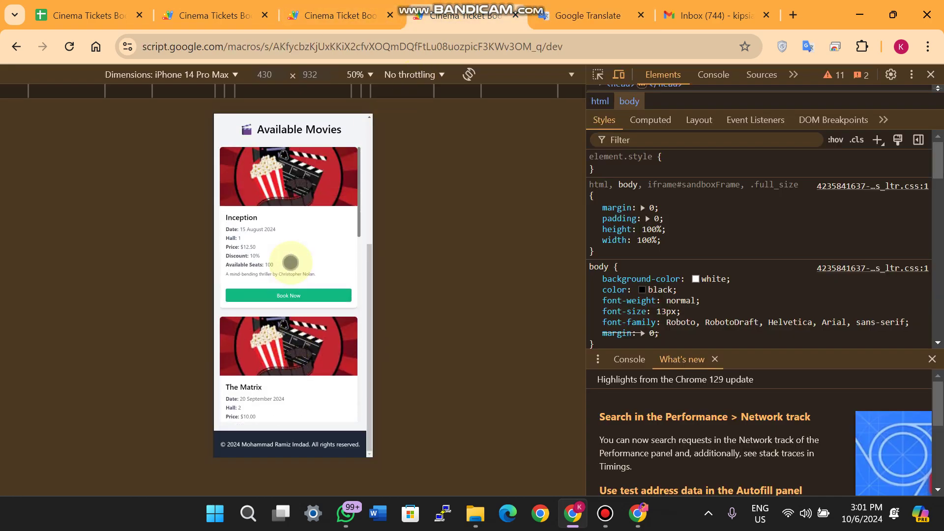
{"action": "scroll", "coordinate": [349, 166], "scroll_direction": "up", "scroll_amount": 4}
{"action": "scroll", "coordinate": [349, 166], "scroll_direction": "up", "scroll_amount": 3}
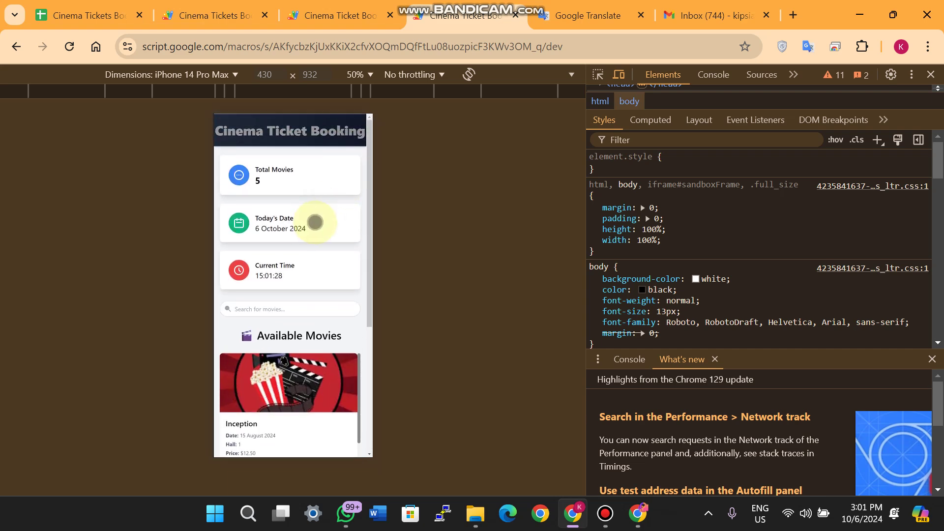
{"action": "left_click", "coordinate": [592, 7]}
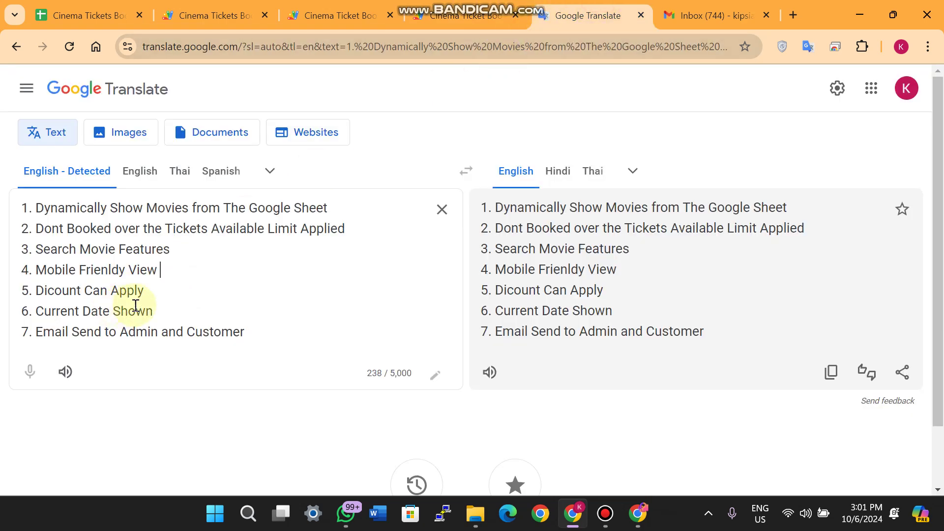
{"action": "left_click_drag", "start_coordinate": [142, 293], "coordinate": [38, 286]}
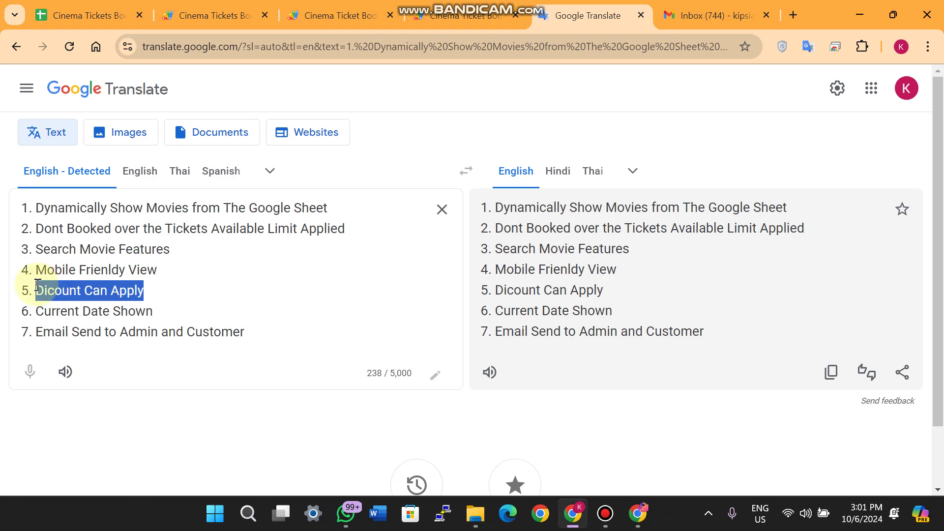
Open the Info sheet and select the Discount (%) column header in G1
{"action": "left_click", "coordinate": [108, 15]}
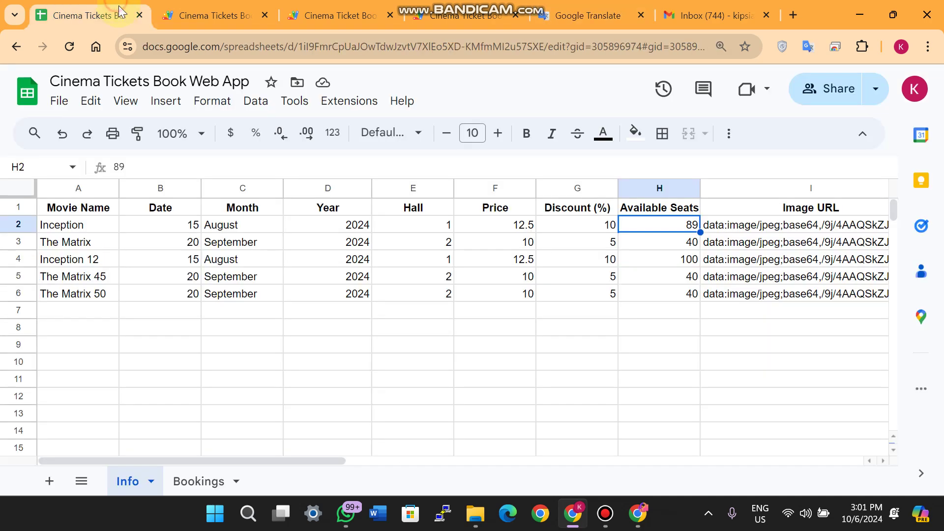
{"action": "left_click", "coordinate": [580, 330]}
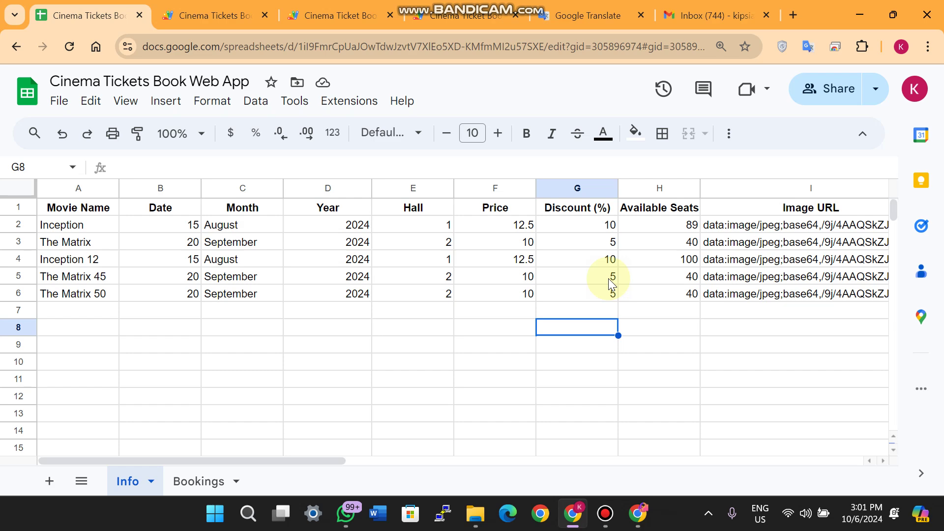
{"action": "left_click", "coordinate": [588, 211]}
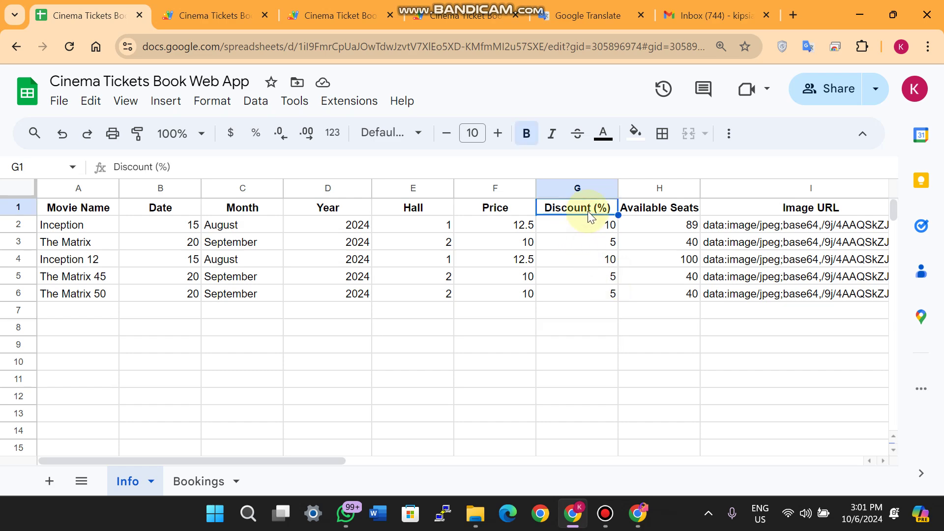
Highlight the Inception card's title, price and discount lines in the web app
{"action": "left_click", "coordinate": [335, 14]}
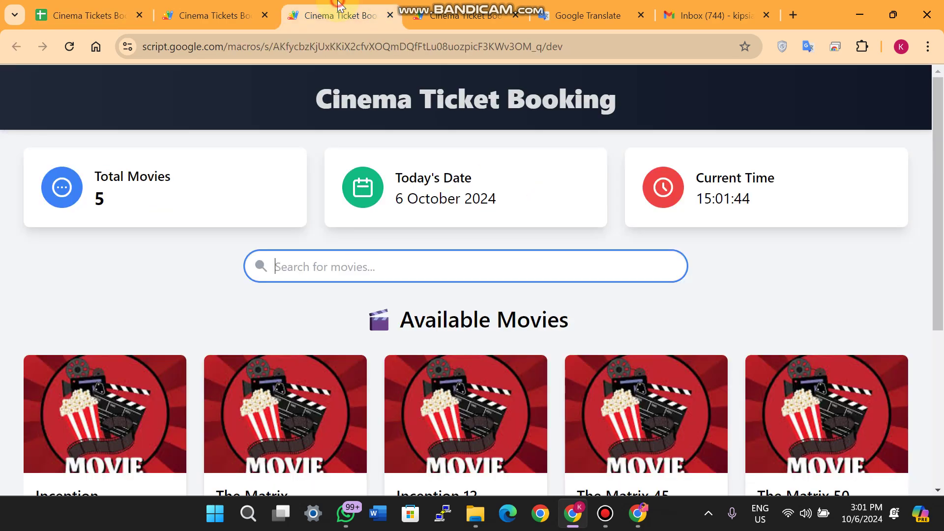
{"action": "scroll", "coordinate": [238, 288], "scroll_direction": "down", "scroll_amount": 5}
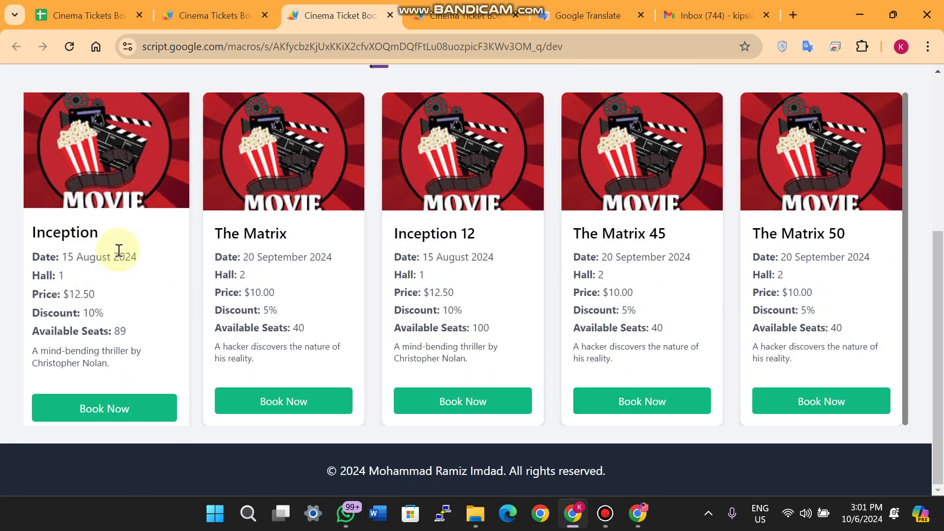
{"action": "left_click_drag", "start_coordinate": [98, 233], "coordinate": [31, 233]}
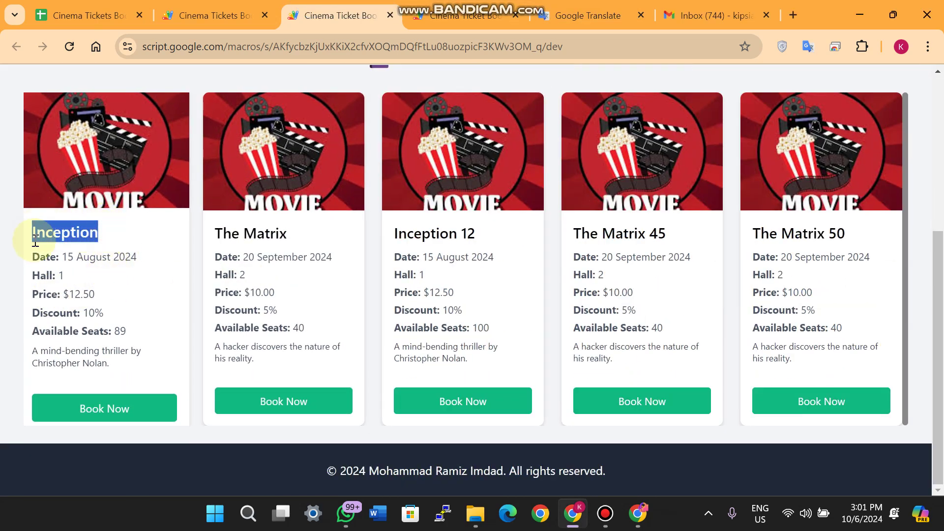
{"action": "left_click_drag", "start_coordinate": [97, 294], "coordinate": [31, 294]}
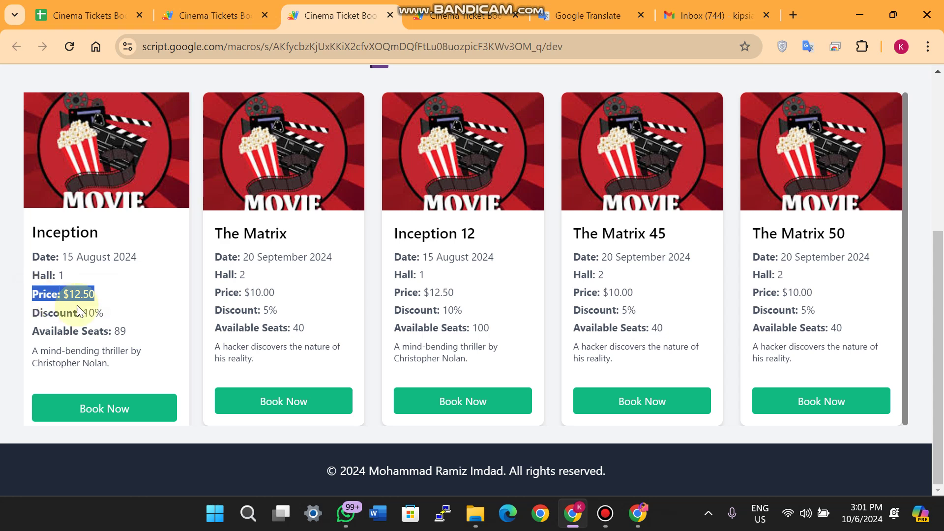
{"action": "left_click_drag", "start_coordinate": [103, 312], "coordinate": [32, 313]}
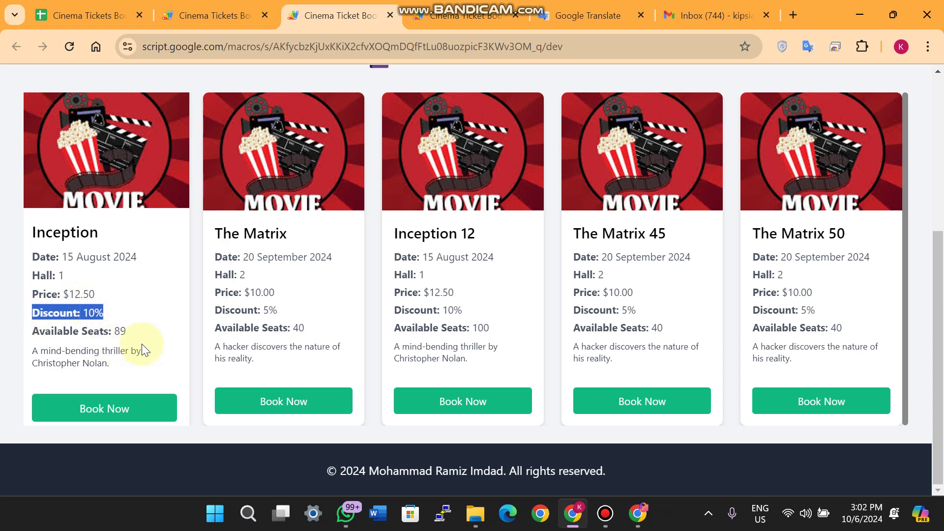
{"action": "left_click_drag", "start_coordinate": [95, 294], "coordinate": [37, 298]}
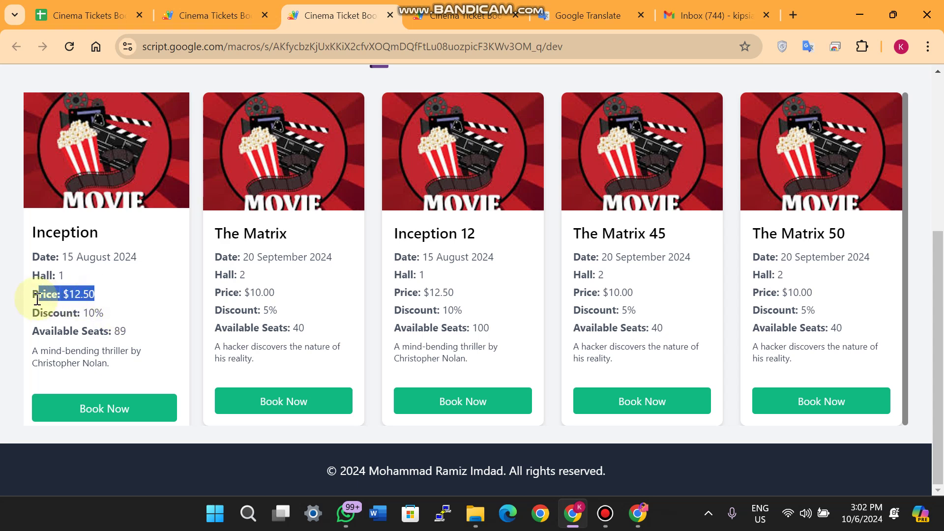
Open Inception's booking form and enter the customer's name and phone number
{"action": "left_click", "coordinate": [123, 402]}
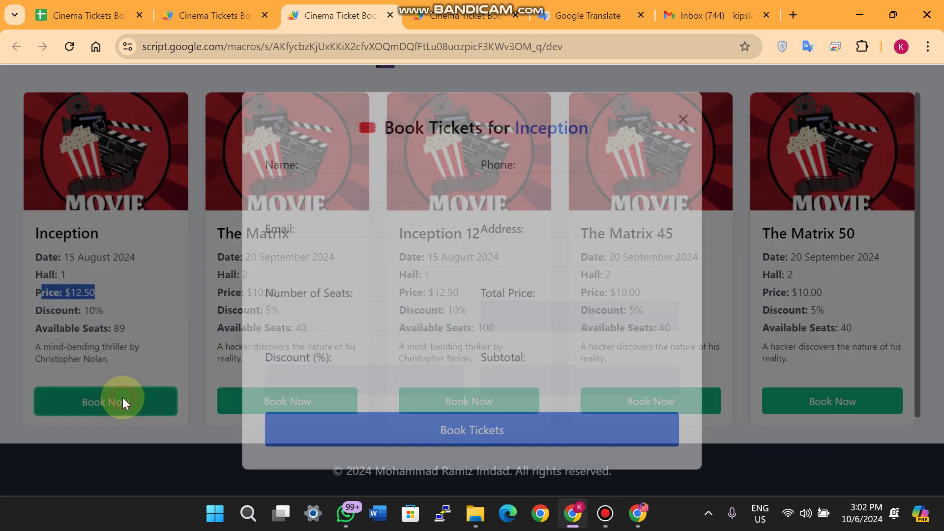
{"action": "left_click", "coordinate": [290, 186]}
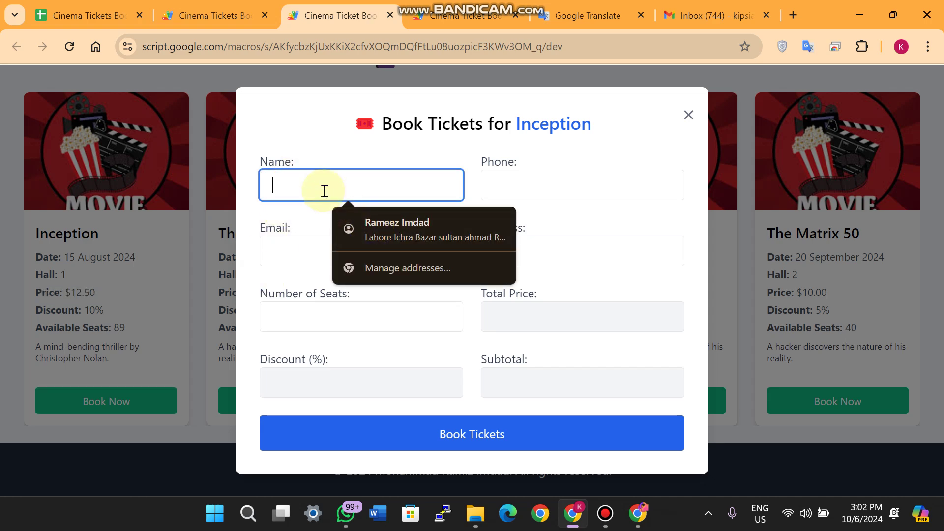
{"action": "type", "text": "11"}
{"action": "left_click", "coordinate": [533, 185]}
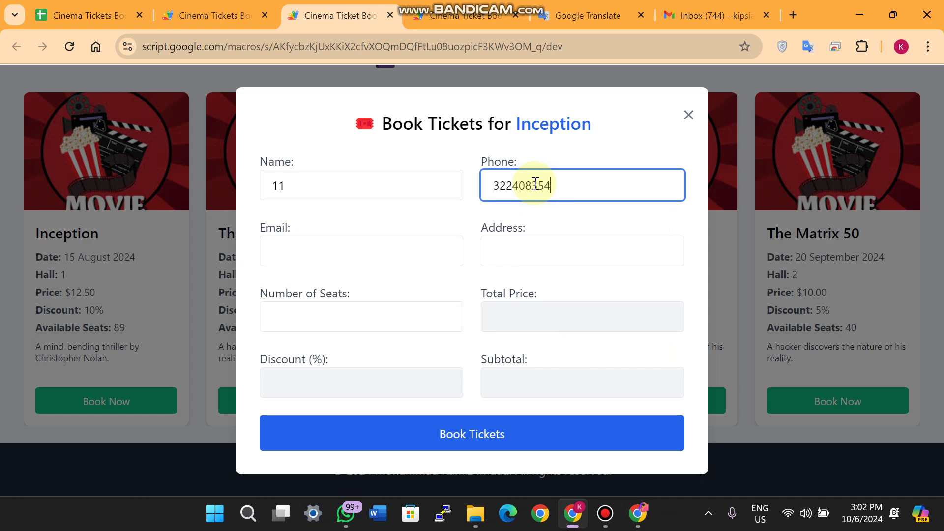
Fill the contact's e-mail from autofill, enter the address, and book 1 seat
{"action": "left_click", "coordinate": [338, 252]}
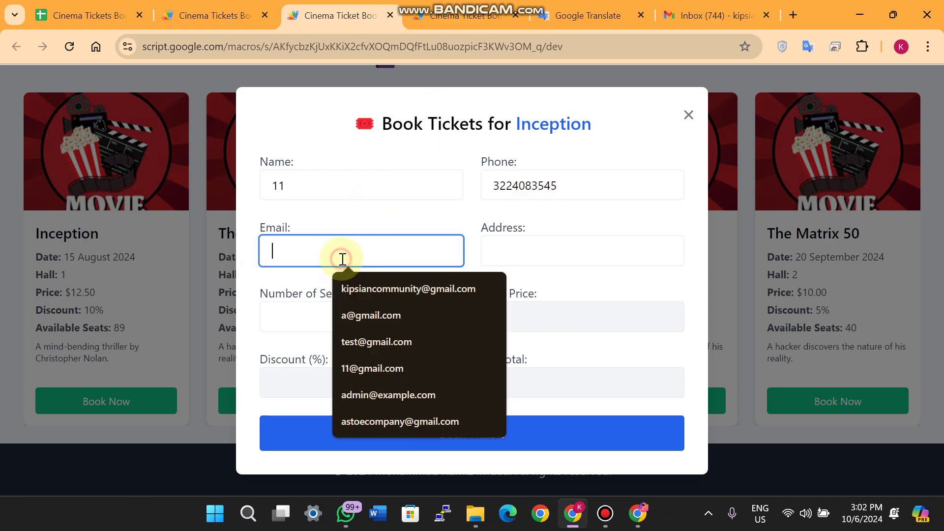
{"action": "left_click", "coordinate": [382, 285]}
{"action": "left_click", "coordinate": [511, 258]}
{"action": "type", "text": "111"}
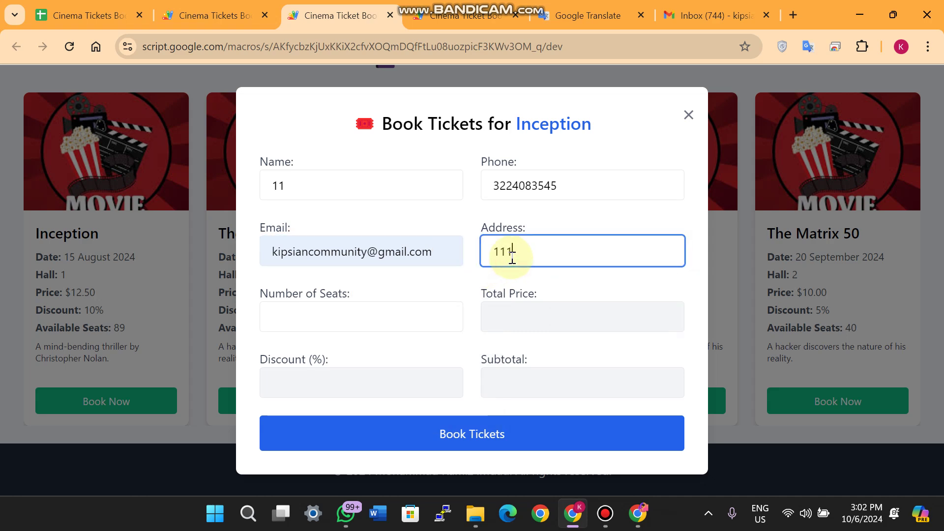
{"action": "left_click", "coordinate": [328, 327]}
{"action": "type", "text": "1"}
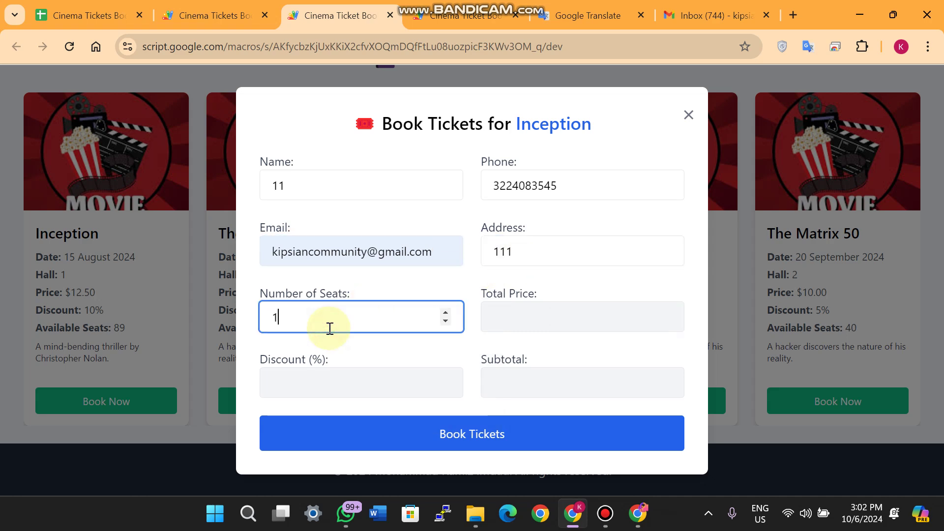
Let the form compute $12.50 total, 10% discount and $11.25 subtotal, then compare with the spreadsheet
{"action": "left_click", "coordinate": [359, 350]}
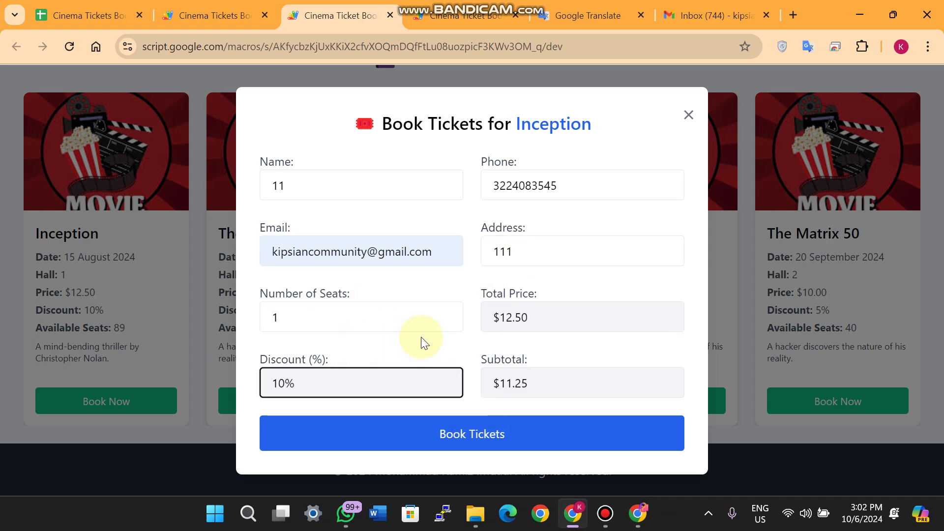
{"action": "left_click", "coordinate": [537, 315]}
{"action": "left_click", "coordinate": [496, 320]}
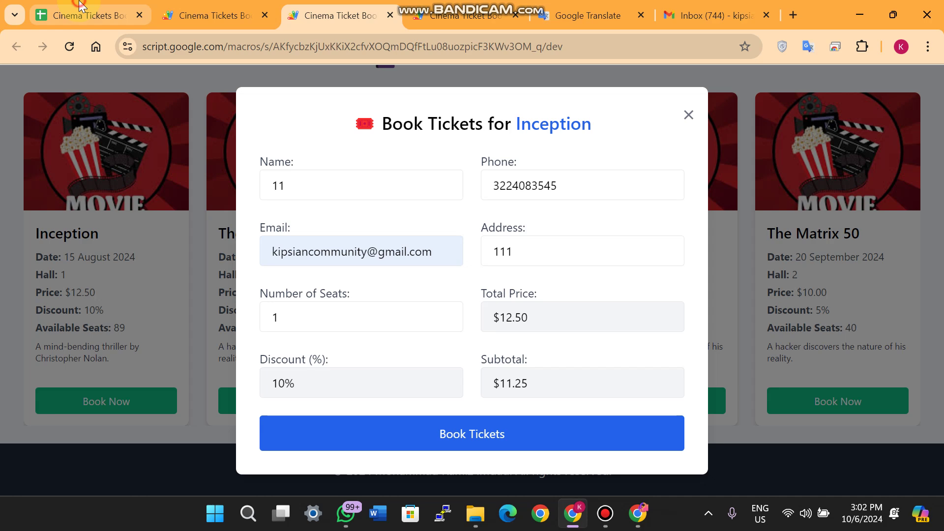
{"action": "left_click", "coordinate": [84, 15]}
Check Inception's 12.5 price in F2, then highlight the form's 10% discount
{"action": "left_click", "coordinate": [506, 230]}
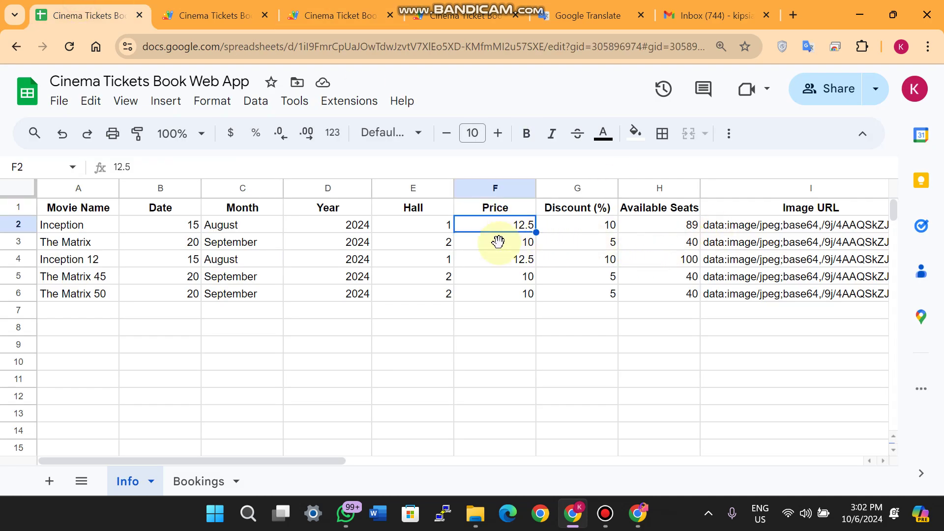
{"action": "left_click", "coordinate": [479, 17]}
{"action": "left_click", "coordinate": [332, 5]}
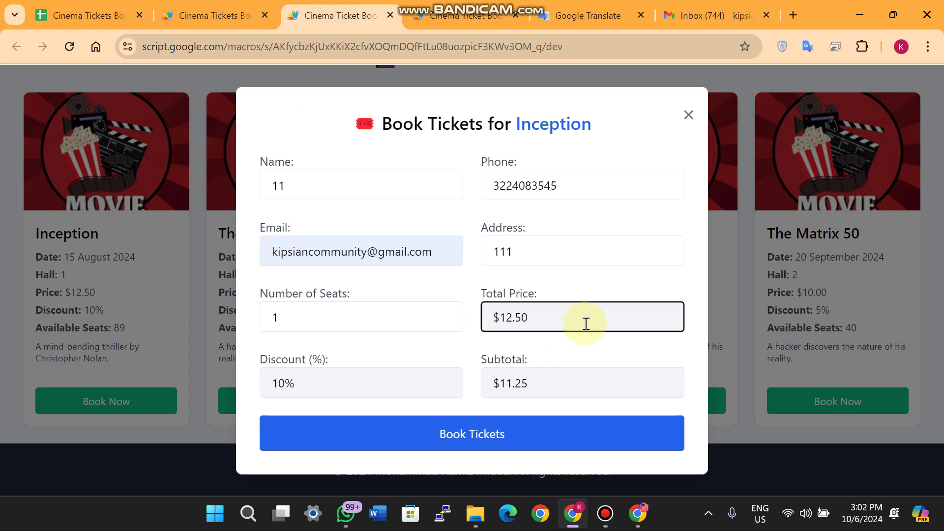
{"action": "left_click_drag", "start_coordinate": [316, 390], "coordinate": [265, 389]}
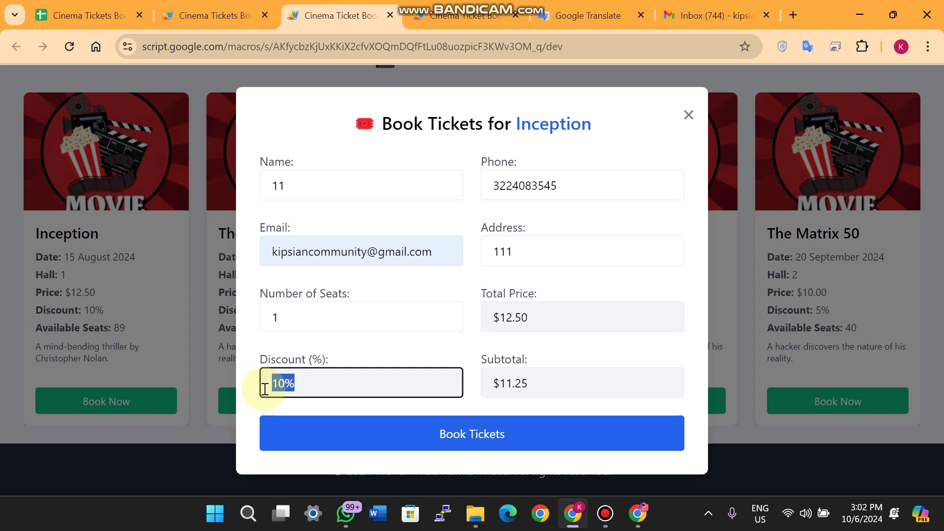
Highlight the $11.25 subtotal, then return to the Info sheet's Hall column in E1
{"action": "left_click", "coordinate": [541, 385]}
{"action": "left_click_drag", "start_coordinate": [505, 386], "coordinate": [500, 387]}
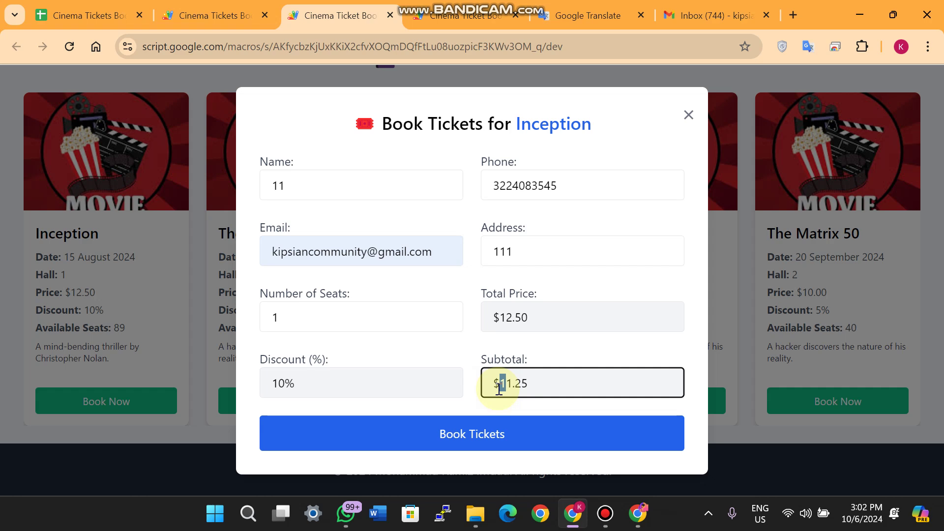
{"action": "key", "text": "ctrl+shift+Tab"}
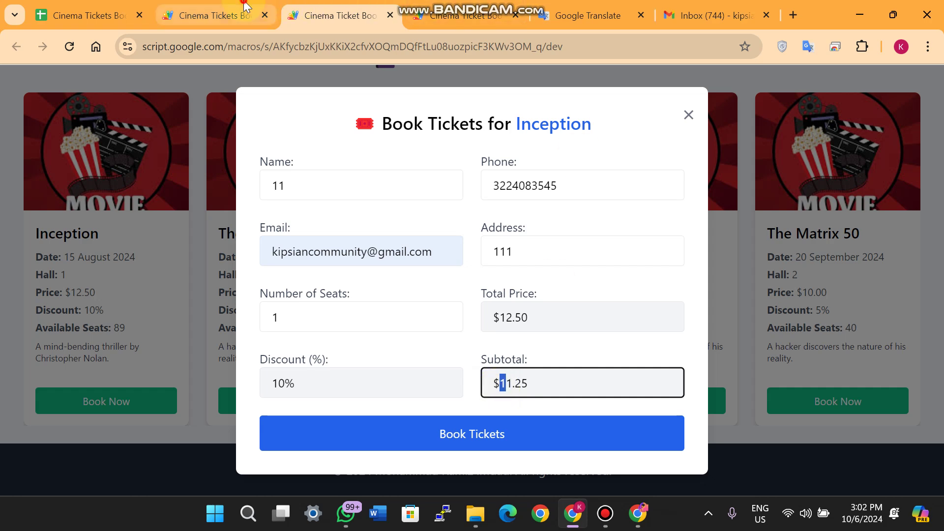
{"action": "key", "text": "ctrl+shift+Tab"}
{"action": "left_click", "coordinate": [422, 209]}
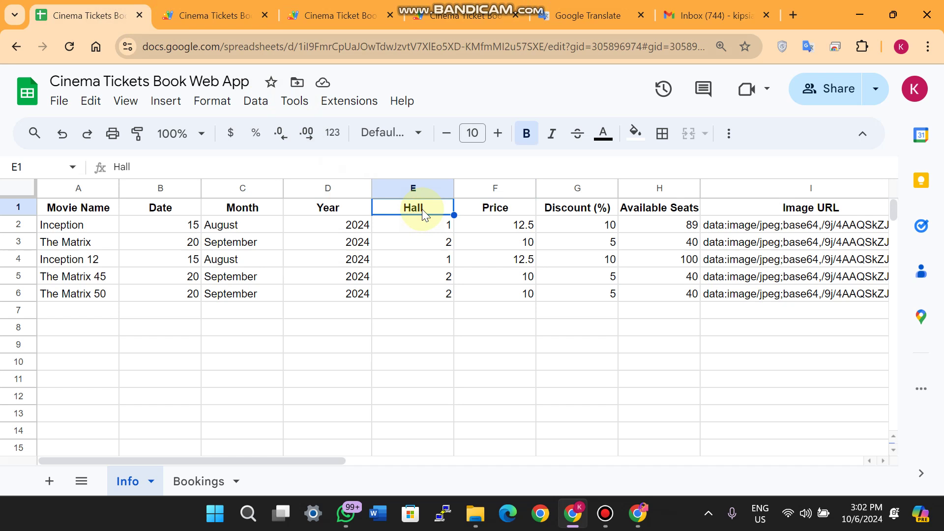
Enter 'Cinema Hall 1' as Inception's hall in E2
{"action": "left_click", "coordinate": [427, 229]}
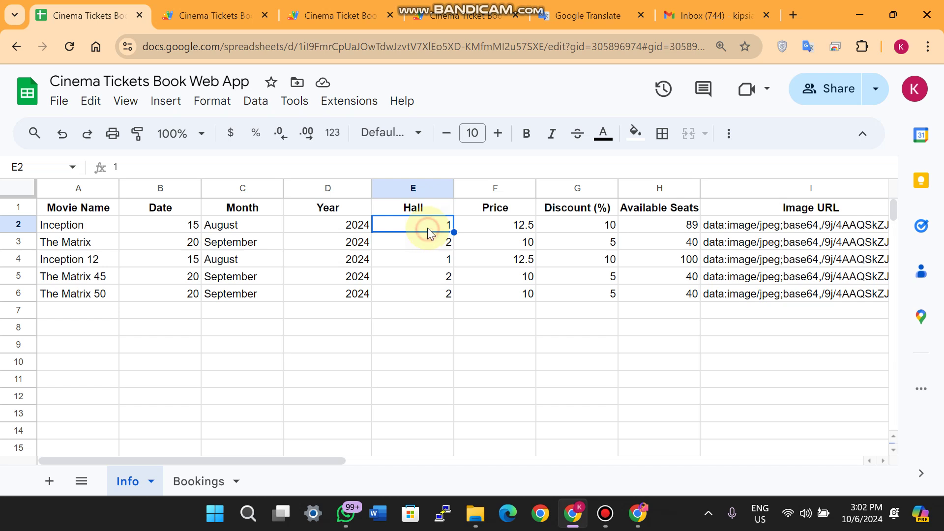
{"action": "type", "text": "Cinema"}
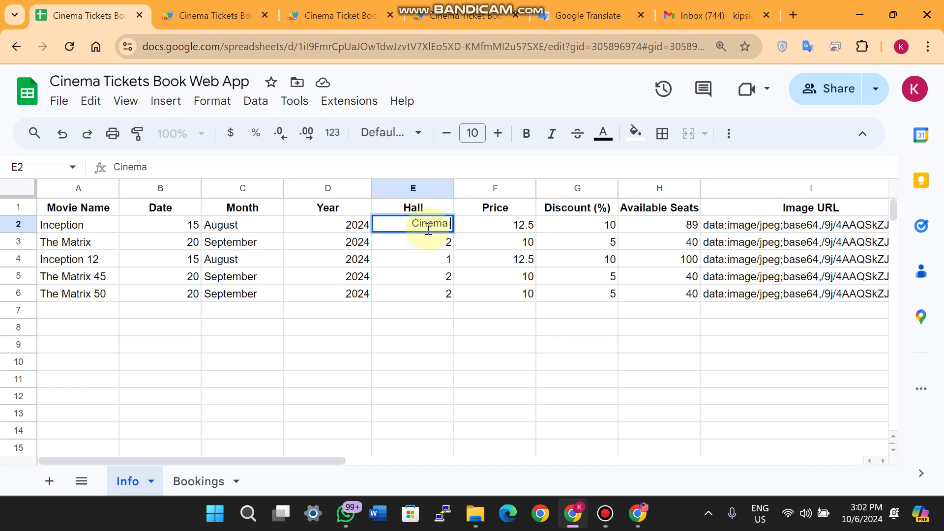
{"action": "type", "text": " Hall 1"}
{"action": "left_click", "coordinate": [425, 261]}
Fill the hall column down so E3:E6 read Cinema Hall 2 through Cinema Hall 5
{"action": "left_click", "coordinate": [450, 225]}
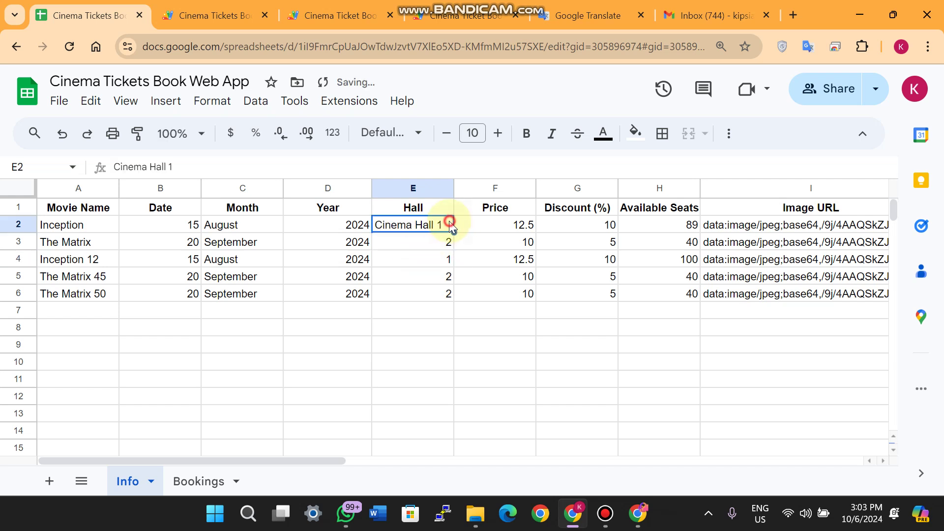
{"action": "left_click_drag", "start_coordinate": [451, 224], "coordinate": [439, 236]}
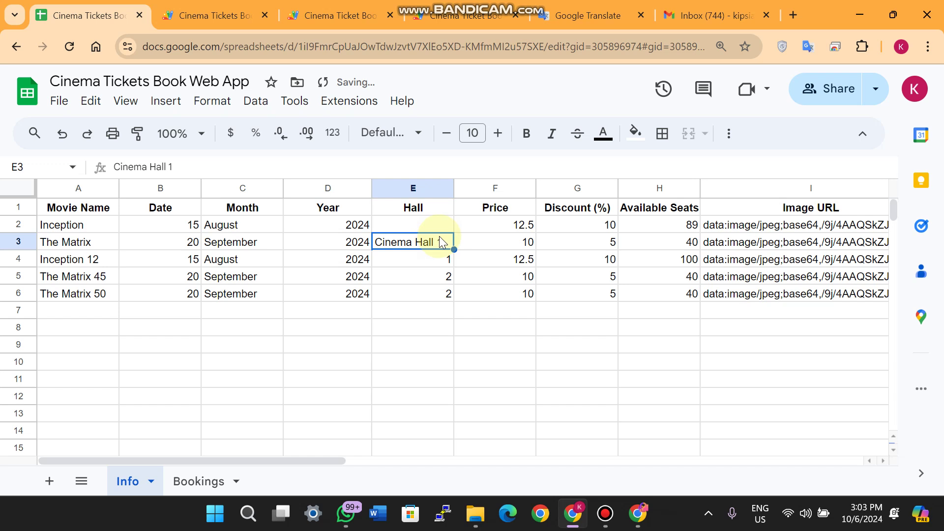
{"action": "left_click", "coordinate": [467, 263]}
{"action": "left_click", "coordinate": [450, 225]}
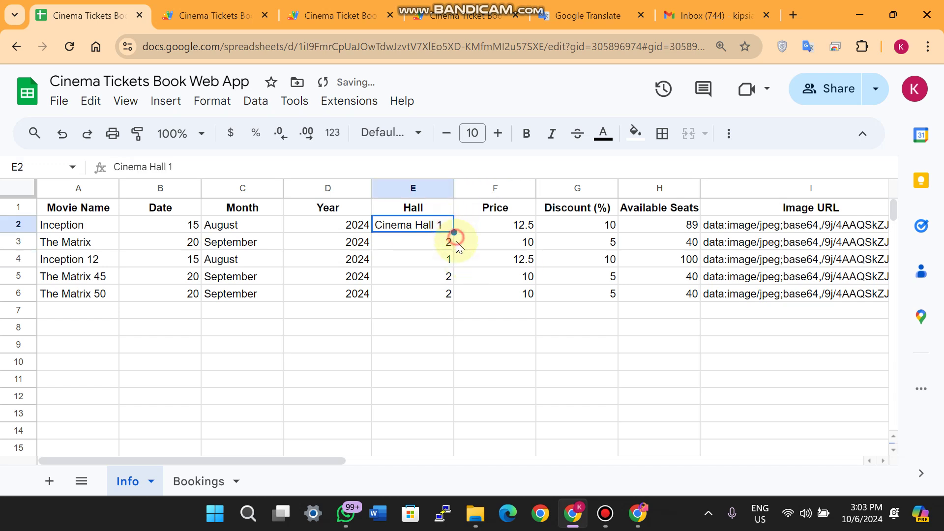
{"action": "left_click", "coordinate": [446, 240]}
{"action": "left_click", "coordinate": [450, 226]}
{"action": "left_click_drag", "start_coordinate": [454, 232], "coordinate": [454, 297]}
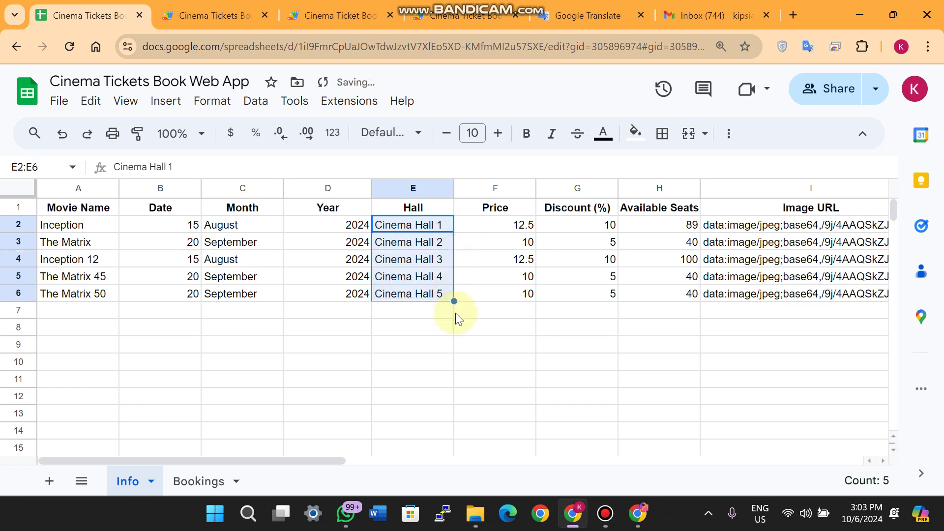
{"action": "left_click", "coordinate": [471, 335]}
Check the Inception rows' hall values, then switch back to the booking web app
{"action": "double_click", "coordinate": [64, 227]}
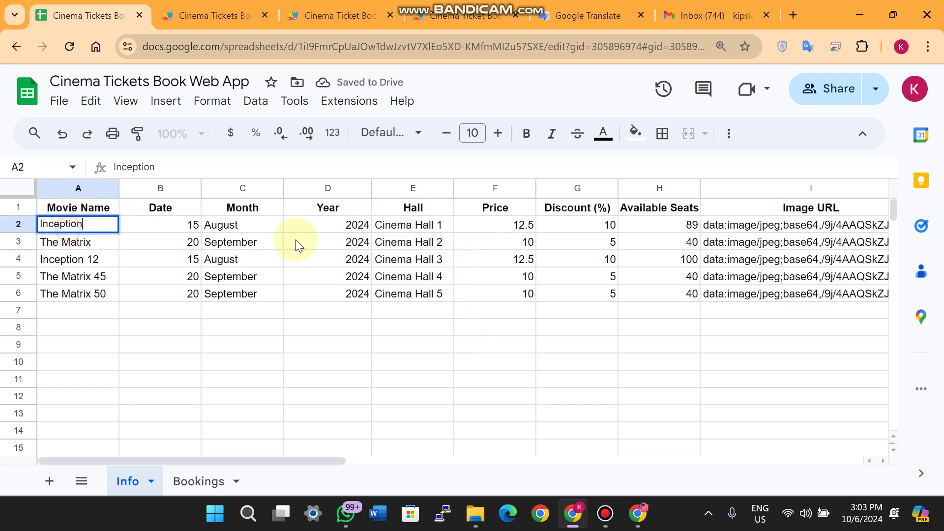
{"action": "left_click", "coordinate": [413, 227]}
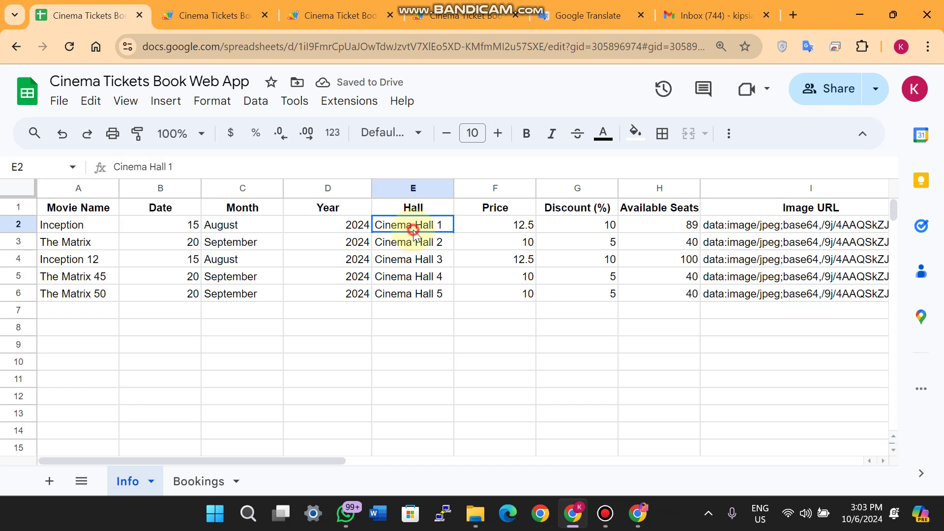
{"action": "left_click", "coordinate": [88, 259]}
{"action": "left_click", "coordinate": [423, 259]}
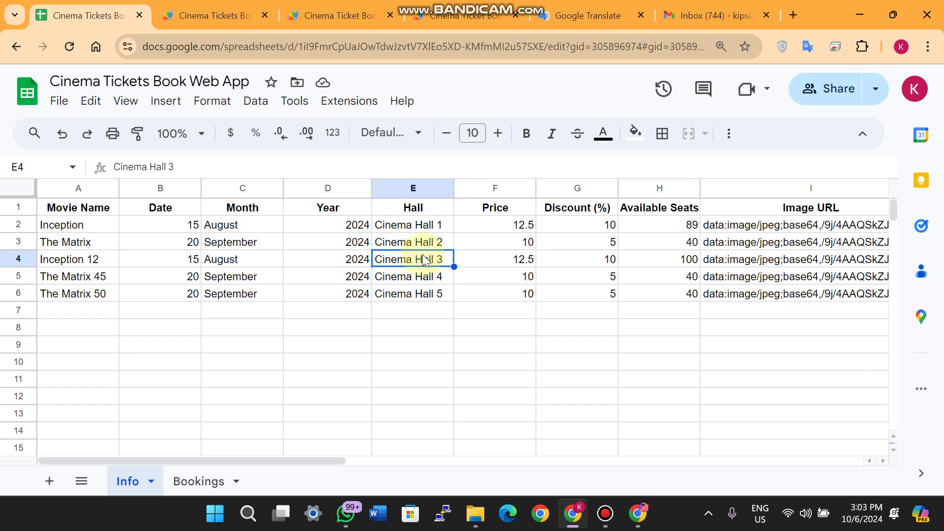
{"action": "left_click", "coordinate": [460, 15]}
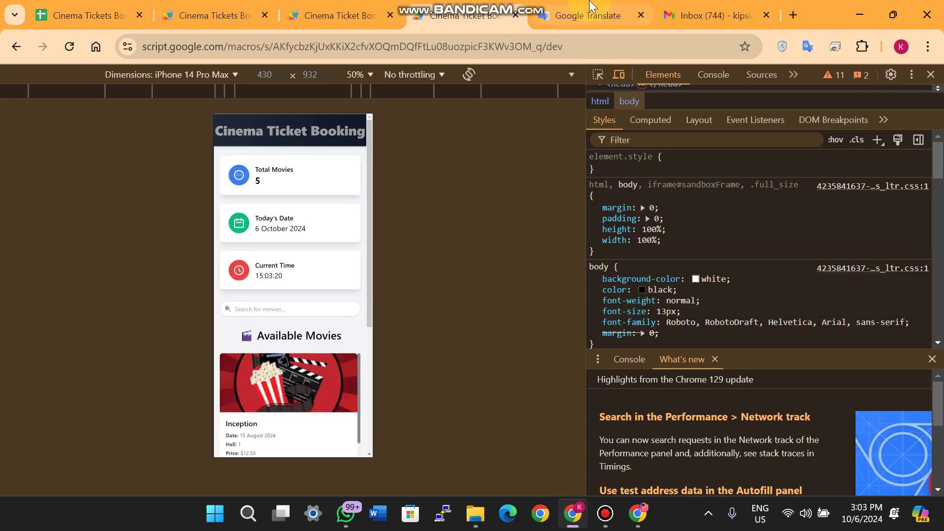
Point out the Current Date Shown feature in the Translate list before returning to the app
{"action": "left_click", "coordinate": [585, 15]}
{"action": "left_click", "coordinate": [154, 310]}
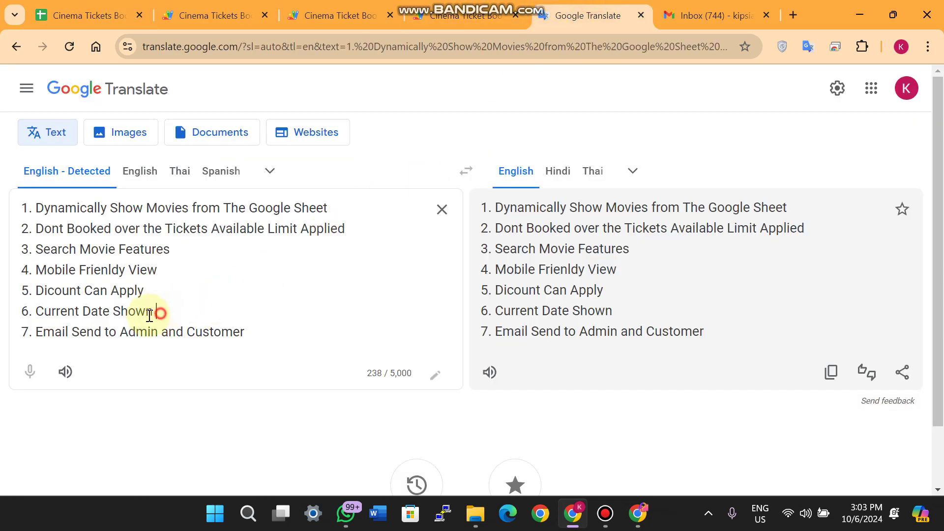
{"action": "left_click", "coordinate": [56, 310]}
{"action": "left_click", "coordinate": [339, 16]}
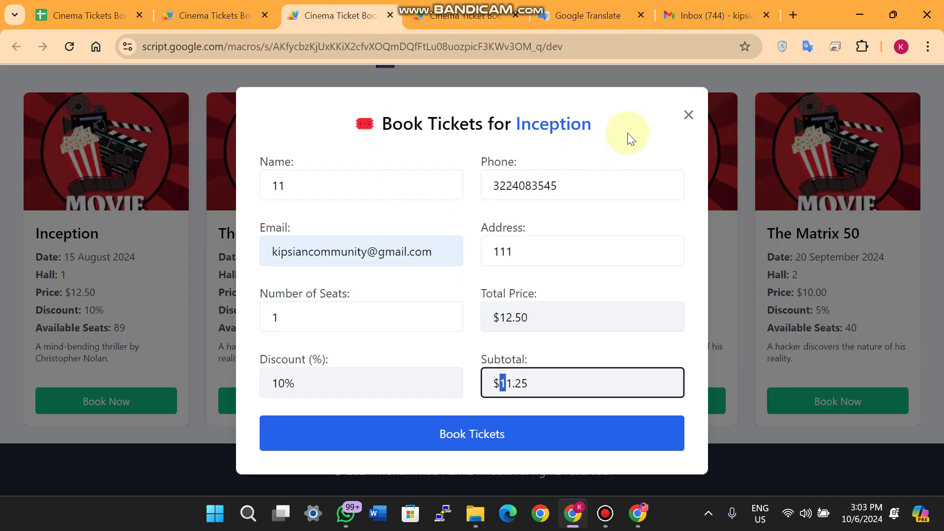
Close the Inception booking form and highlight the Total Movies (5), Today's Date and Current Time cards
{"action": "left_click", "coordinate": [688, 117]}
{"action": "scroll", "coordinate": [543, 207], "scroll_direction": "up", "scroll_amount": 5}
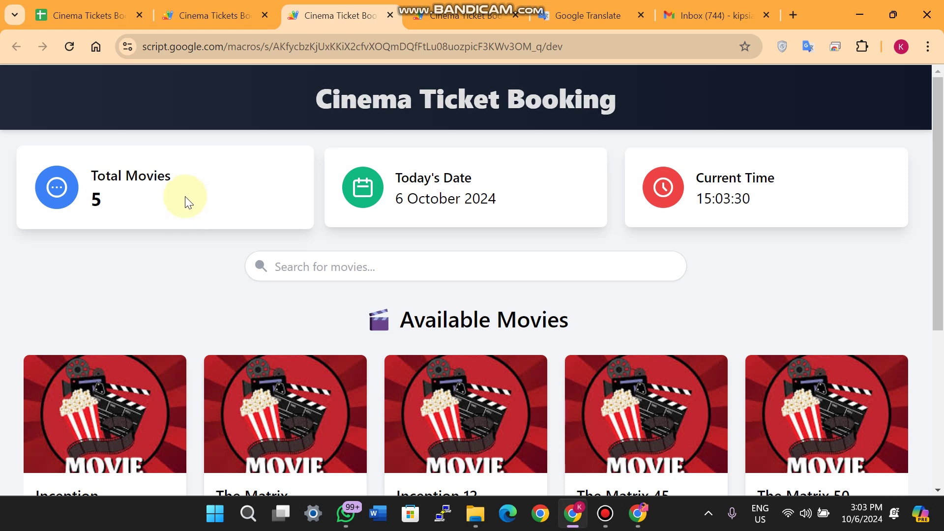
{"action": "left_click_drag", "start_coordinate": [102, 204], "coordinate": [90, 157]}
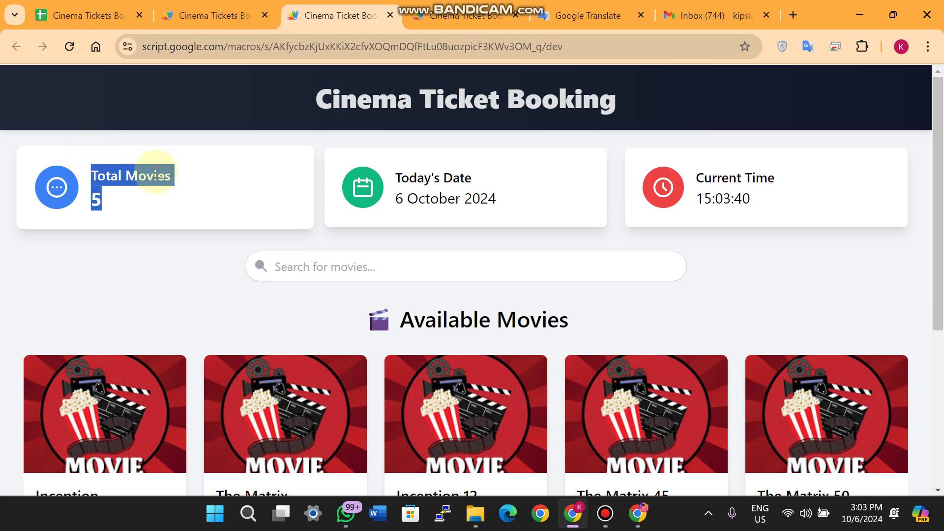
{"action": "left_click", "coordinate": [113, 193]}
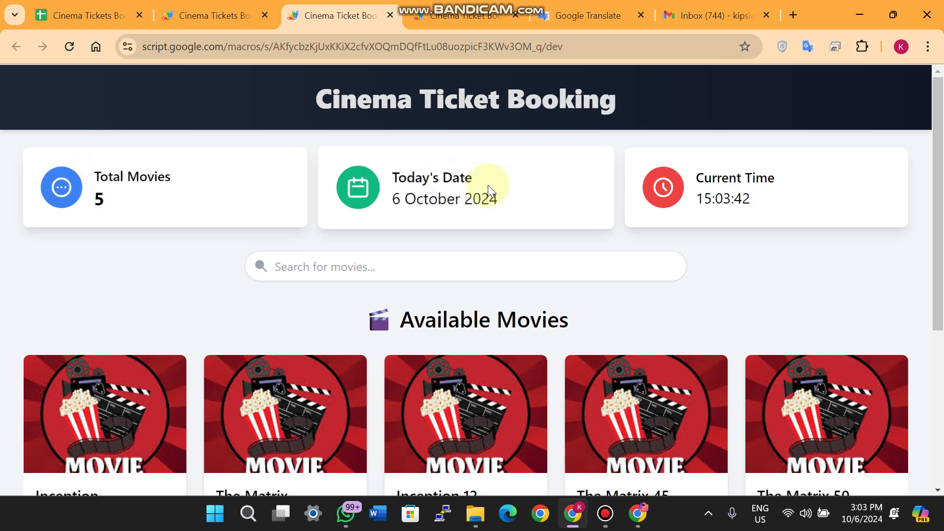
{"action": "left_click_drag", "start_coordinate": [489, 185], "coordinate": [376, 208]}
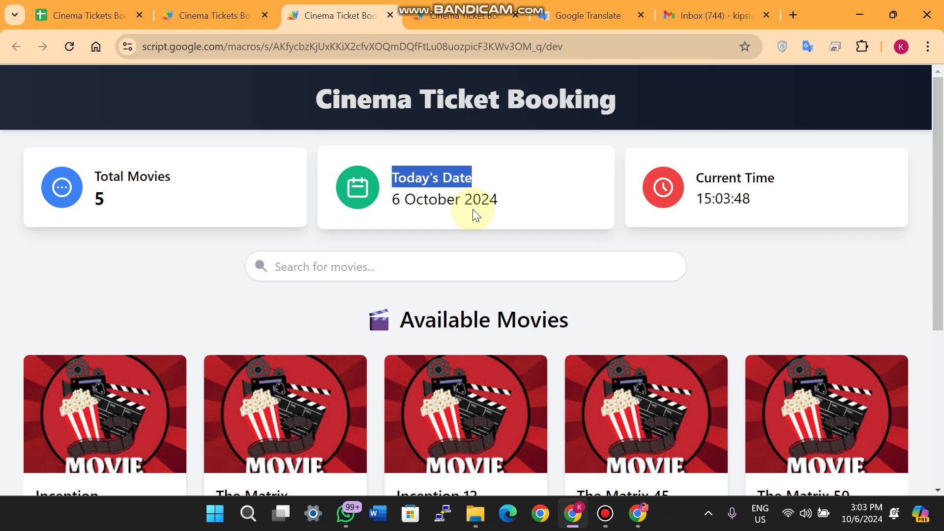
{"action": "left_click", "coordinate": [836, 189]}
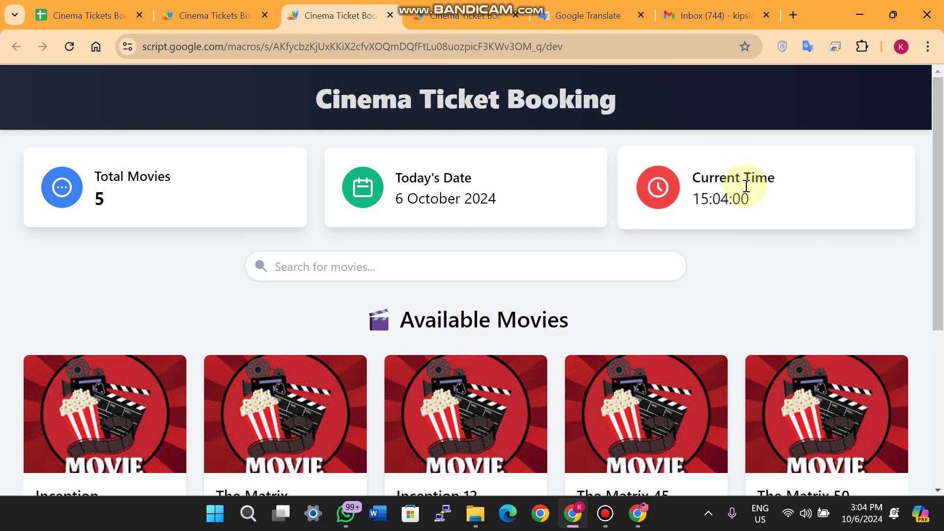
{"action": "scroll", "coordinate": [411, 253], "scroll_direction": "down", "scroll_amount": 5}
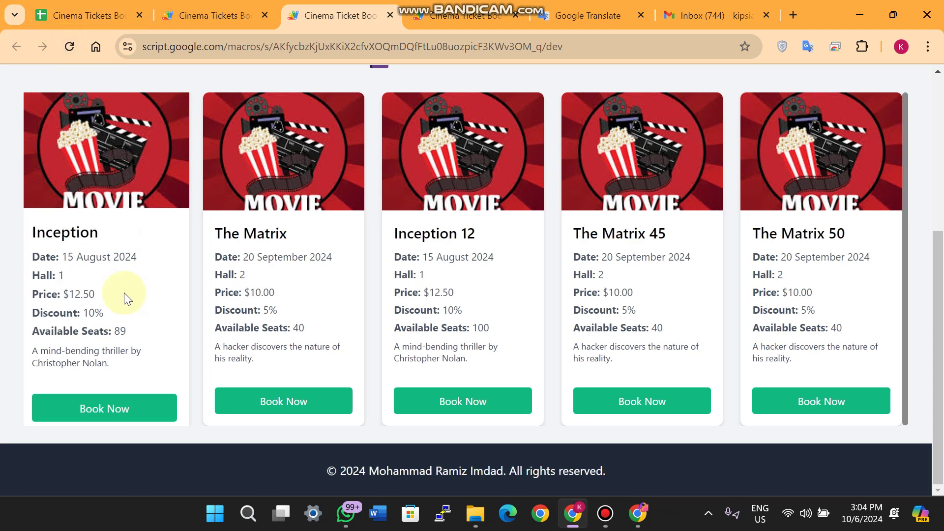
Highlight the Hall lines on the Inception and The Matrix movie cards
{"action": "left_click_drag", "start_coordinate": [50, 275], "coordinate": [34, 275]}
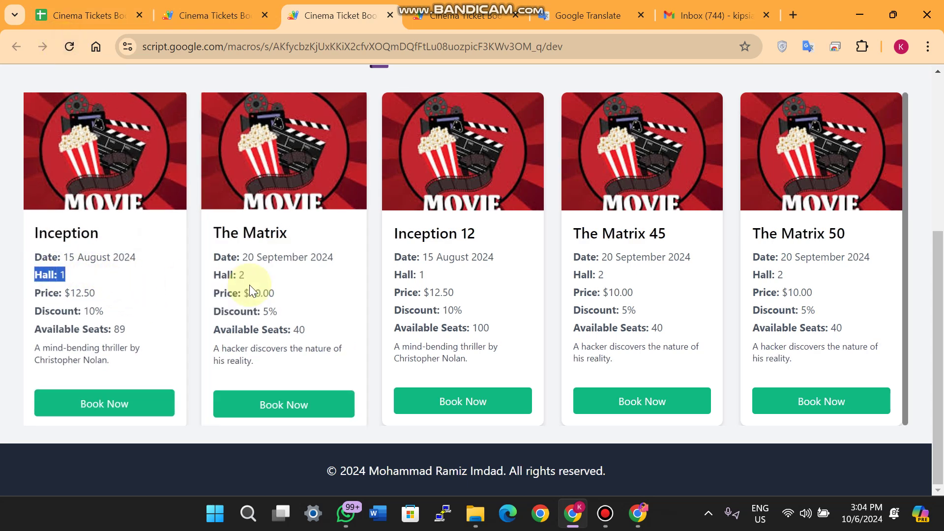
{"action": "left_click_drag", "start_coordinate": [211, 275], "coordinate": [356, 285]}
{"action": "left_click_drag", "start_coordinate": [425, 273], "coordinate": [372, 252]}
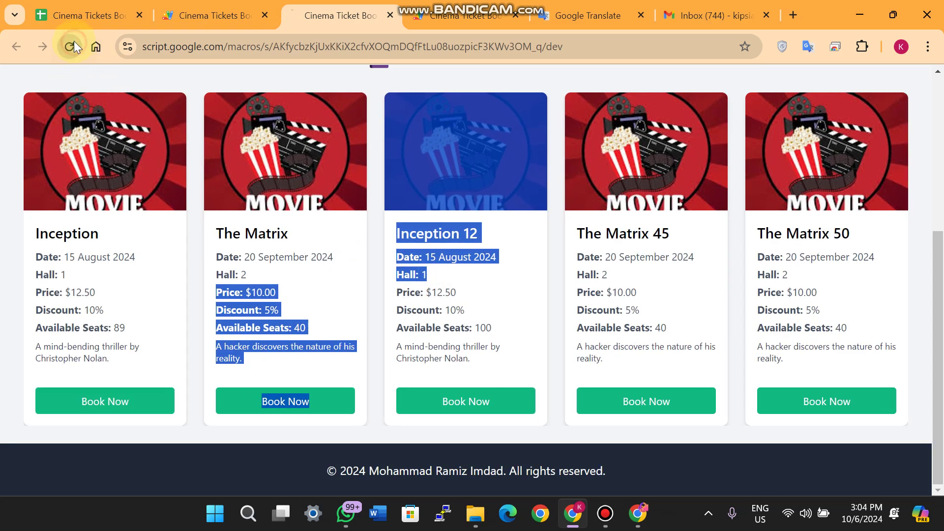
Check the Apps Script project and sheet, then confirm the cards list Cinema Hall 1–5
{"action": "left_click", "coordinate": [189, 17]}
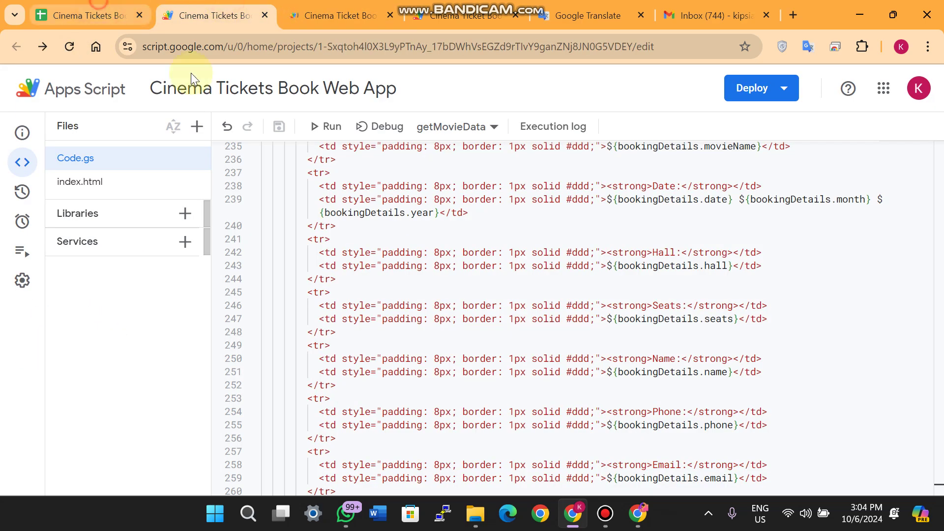
{"action": "key", "text": "ctrl+Page_Up"}
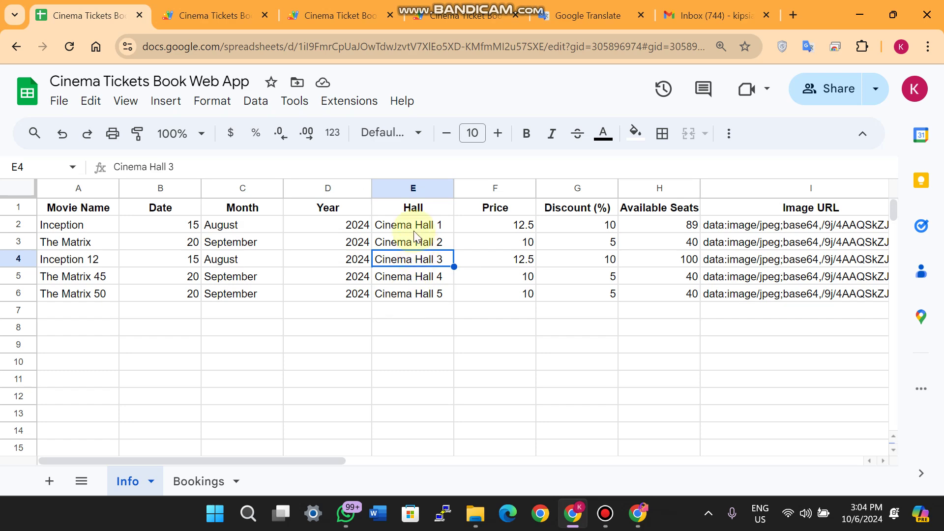
{"action": "key", "text": "ctrl+Page_Down"}
{"action": "key", "text": "ctrl+Page_Down"}
{"action": "scroll", "coordinate": [370, 320], "scroll_direction": "down", "scroll_amount": 4}
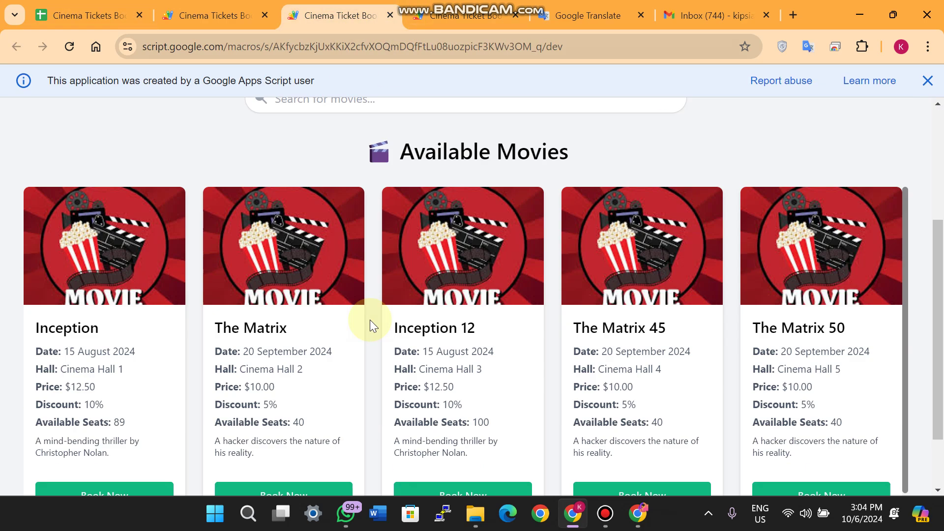
{"action": "scroll", "coordinate": [370, 320], "scroll_direction": "down", "scroll_amount": 2}
{"action": "left_click_drag", "start_coordinate": [127, 290], "coordinate": [35, 289]}
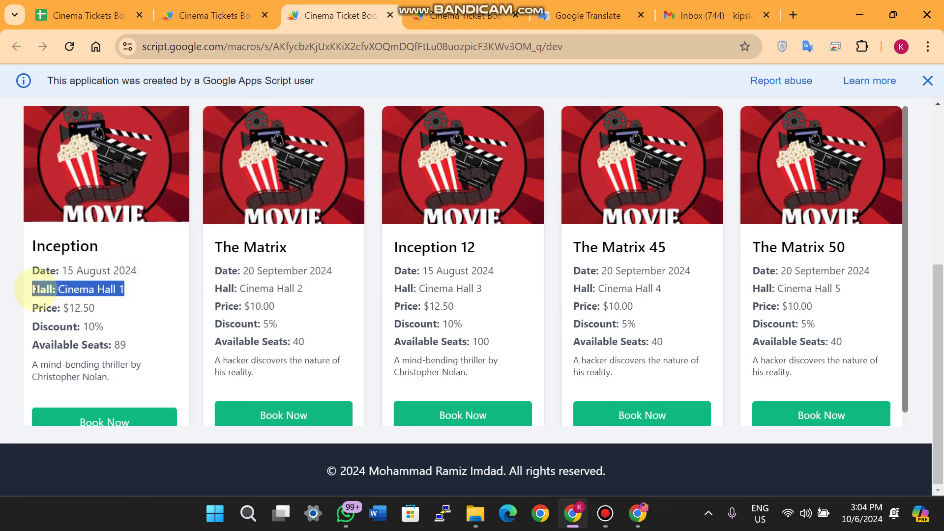
{"action": "key", "text": "ctrl+Page_Up"}
{"action": "key", "text": "ctrl+Page_Up"}
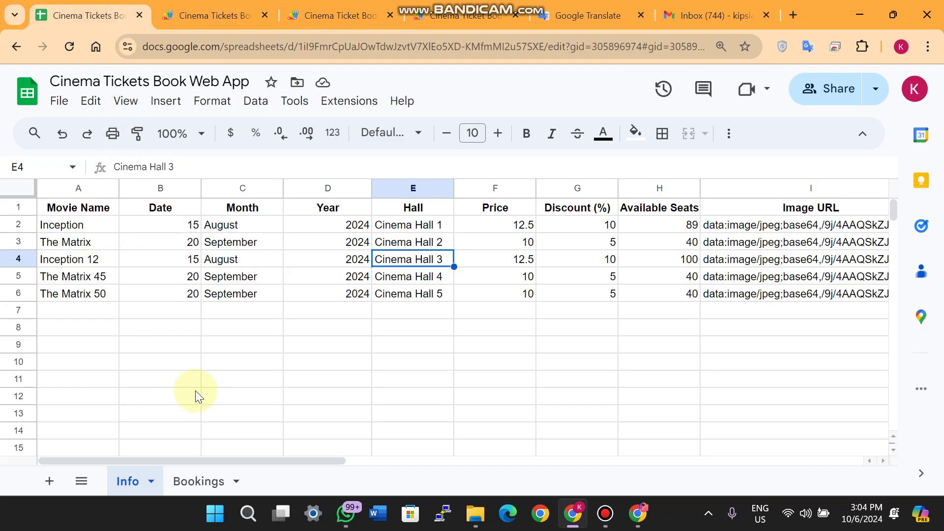
Review the Date, Month and Year headers and Inception's values 15, August, 2024
{"action": "left_click", "coordinate": [174, 206]}
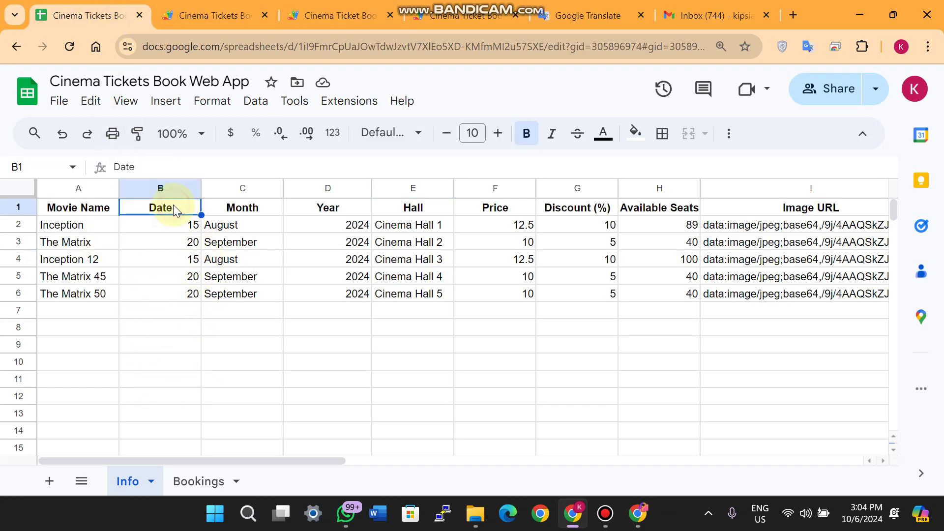
{"action": "left_click", "coordinate": [238, 208]}
{"action": "left_click", "coordinate": [311, 211]}
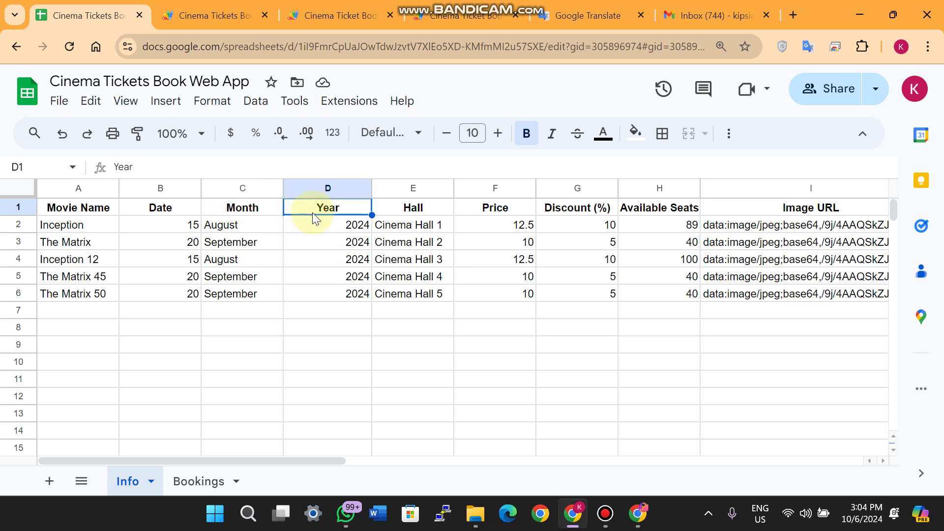
{"action": "left_click", "coordinate": [148, 224]}
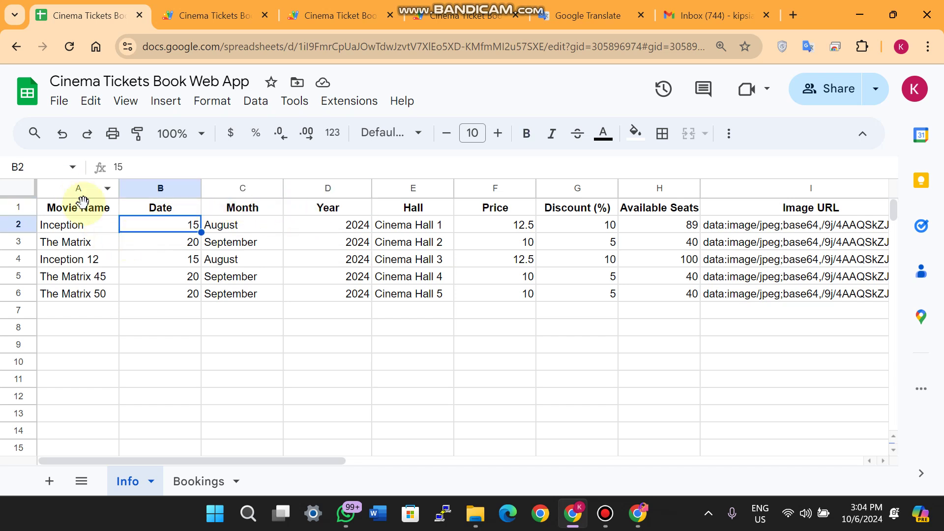
{"action": "left_click", "coordinate": [236, 227]}
{"action": "left_click", "coordinate": [314, 228]}
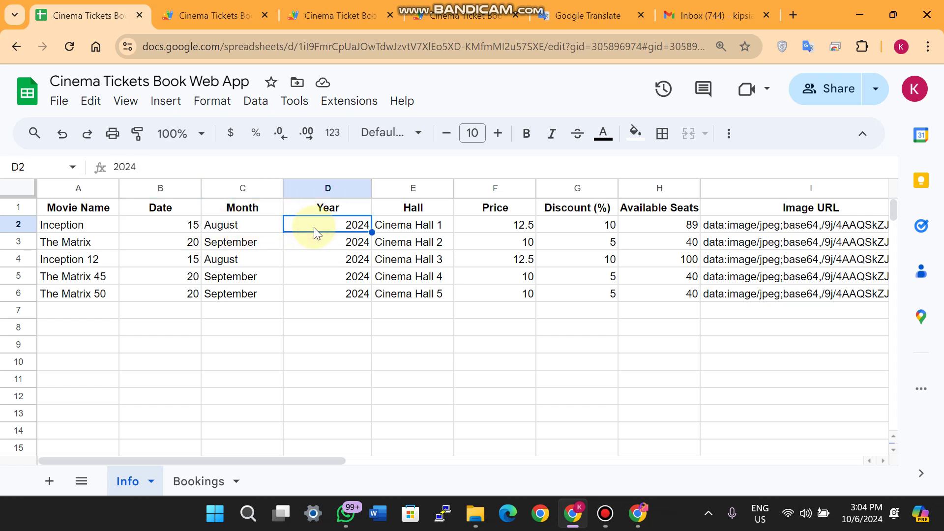
Inspect the Image URL column header, then move to the Gmail inbox
{"action": "left_click", "coordinate": [422, 315]}
{"action": "left_click", "coordinate": [772, 213]}
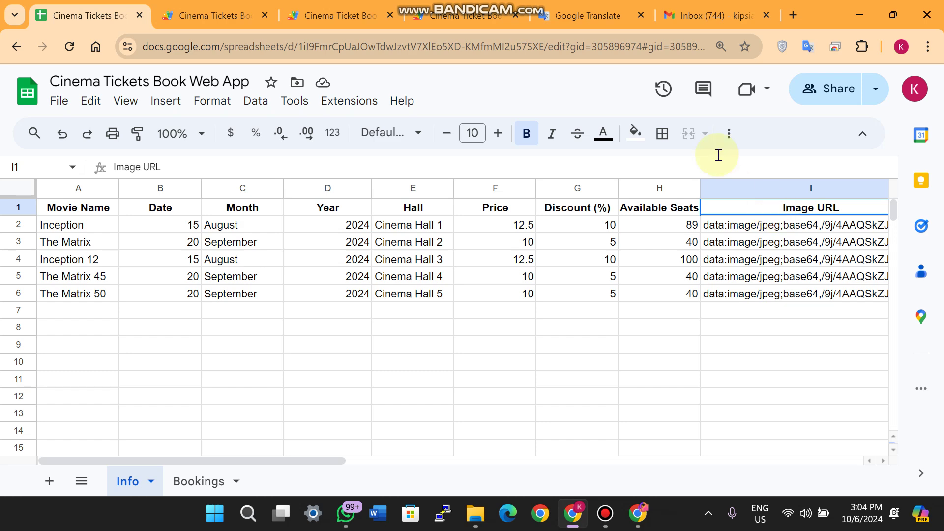
{"action": "left_click", "coordinate": [689, 15]}
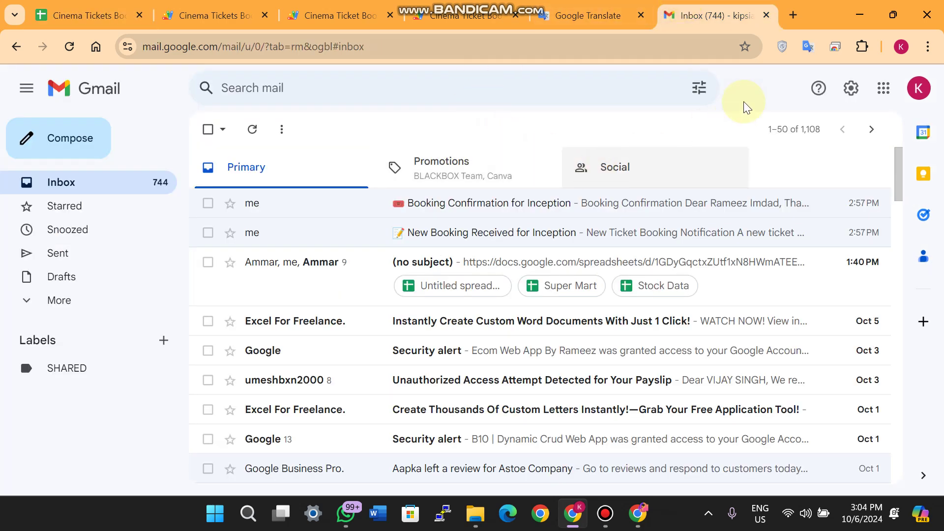
Search Google Images for 'image' and copy the first result's image address
{"action": "left_click", "coordinate": [800, 15]}
{"action": "type", "text": "image"}
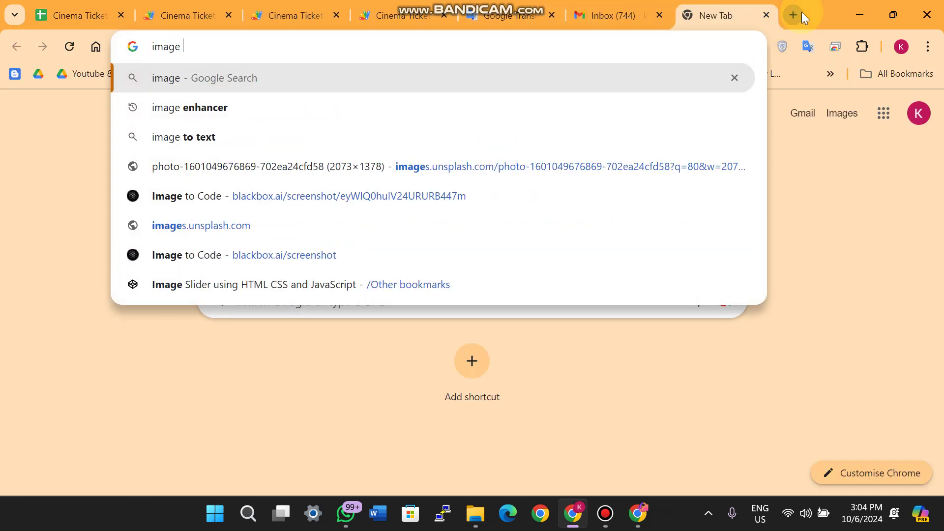
{"action": "key", "text": "Return"}
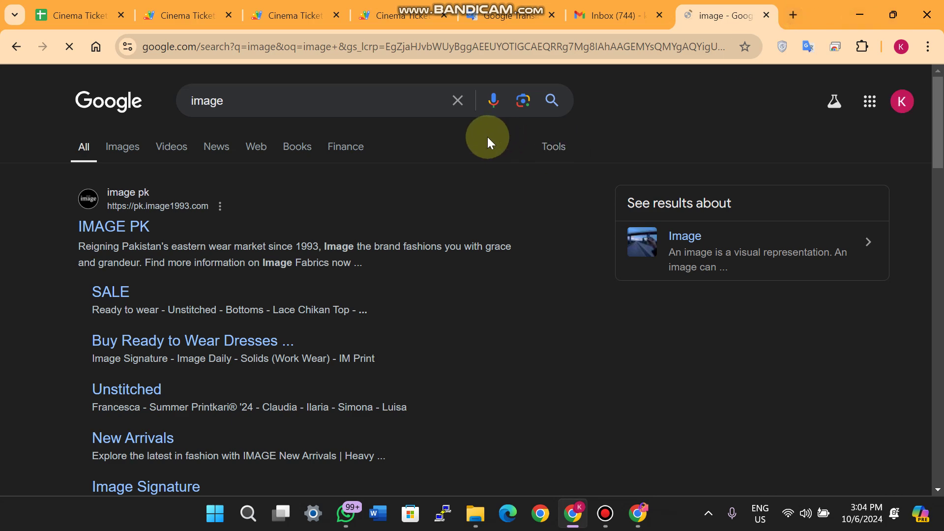
{"action": "left_click", "coordinate": [131, 153]}
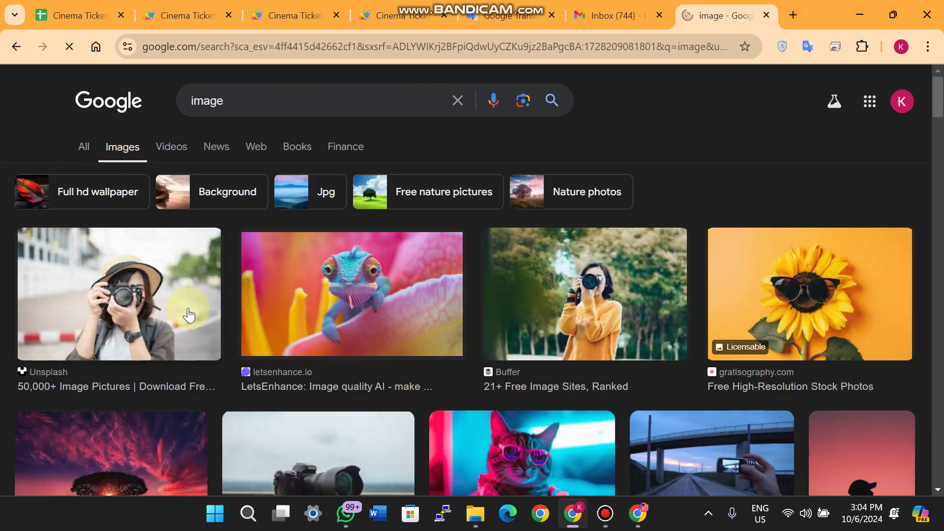
{"action": "right_click", "coordinate": [148, 285]}
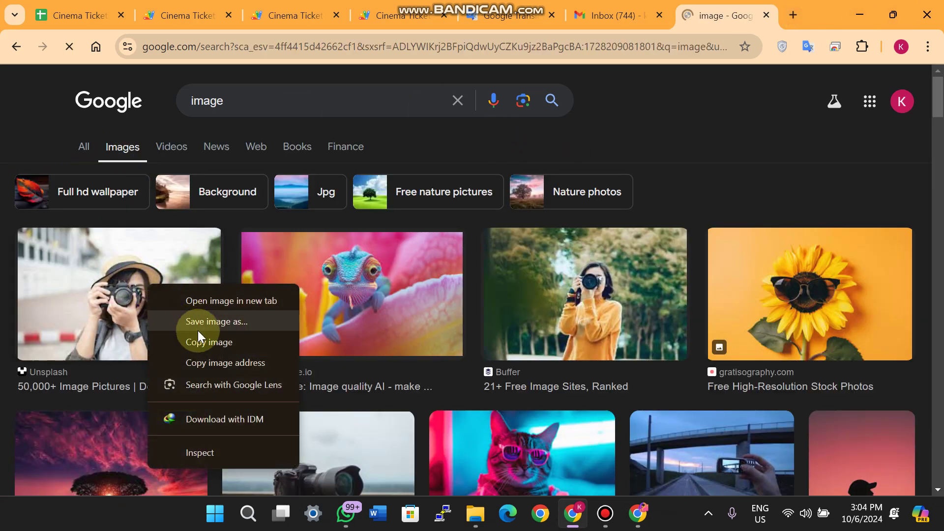
{"action": "left_click", "coordinate": [233, 364]}
{"action": "left_click", "coordinate": [78, 15]}
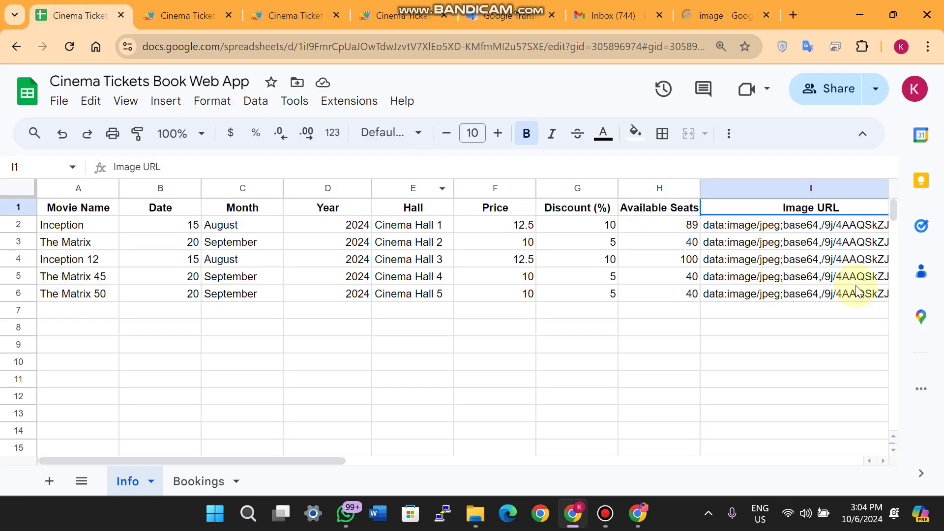
Paste the copied image data into Inception's Image URL cell I2
{"action": "left_click", "coordinate": [780, 227]}
{"action": "key", "text": "ctrl+v"}
{"action": "left_click", "coordinate": [769, 346]}
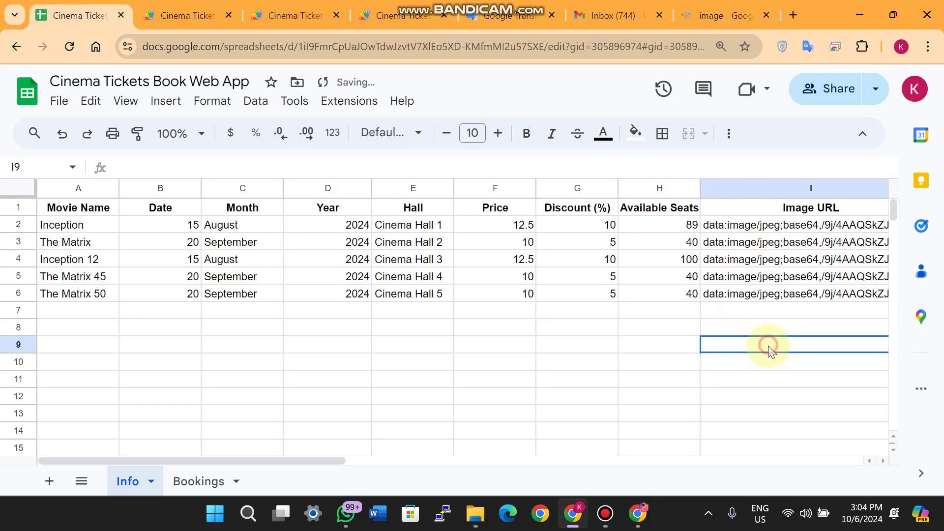
Reload the booking web app to see Inception's card with the new photo
{"action": "left_click", "coordinate": [399, 15]}
{"action": "left_click", "coordinate": [295, 15]}
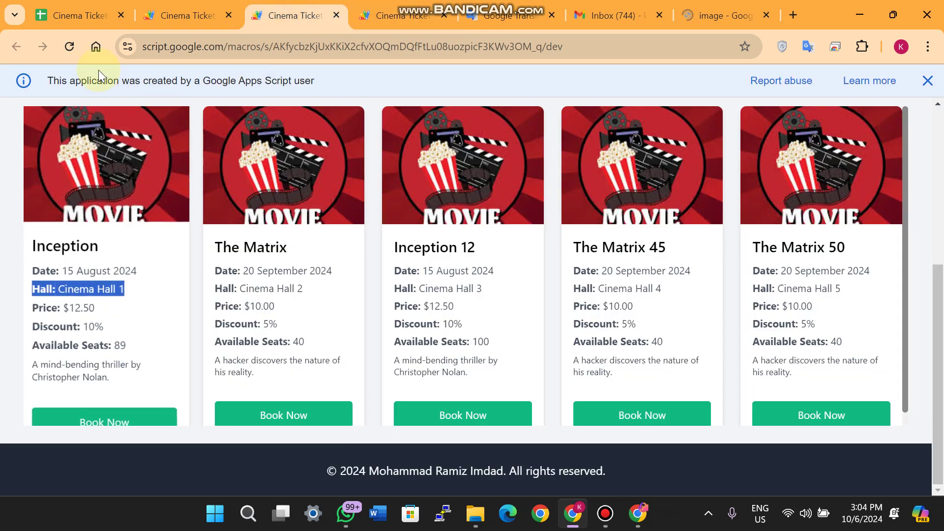
{"action": "left_click", "coordinate": [69, 46]}
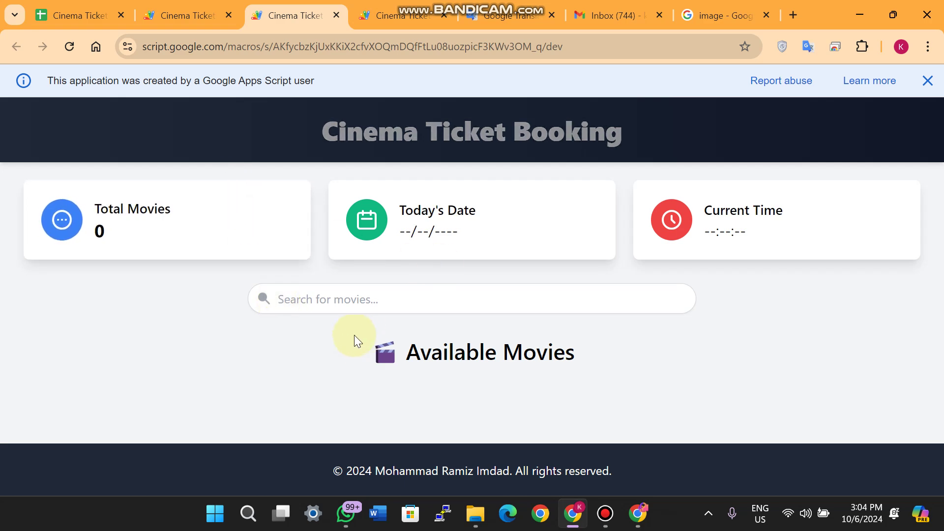
{"action": "scroll", "coordinate": [94, 358], "scroll_direction": "down", "scroll_amount": 5}
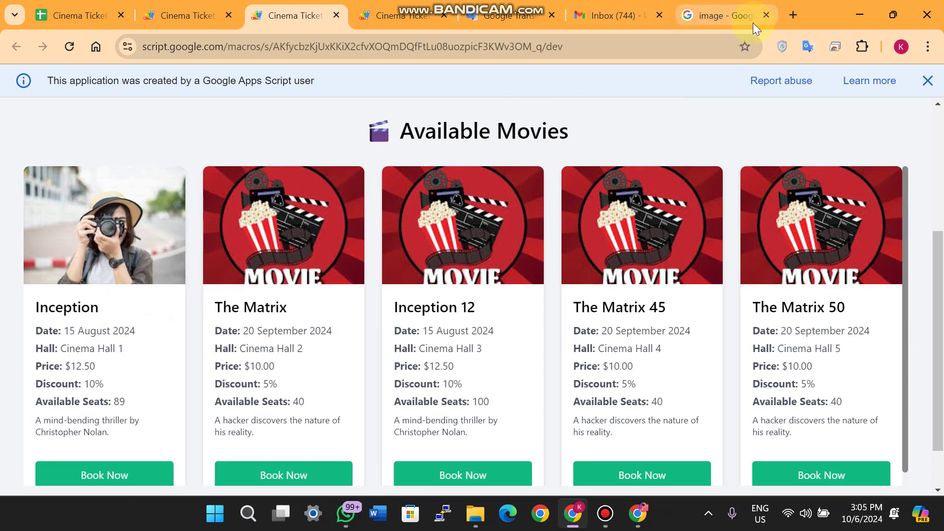
{"action": "left_click", "coordinate": [766, 16]}
{"action": "left_click", "coordinate": [588, 15]}
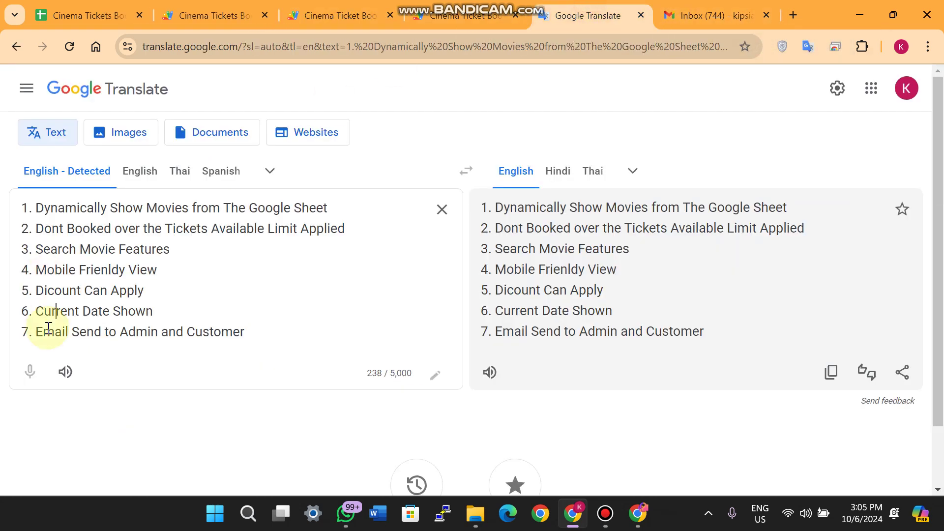
Highlight the 'Email Send to Admin and Customer' feature, then return to the booking page
{"action": "left_click_drag", "start_coordinate": [269, 331], "coordinate": [40, 347]}
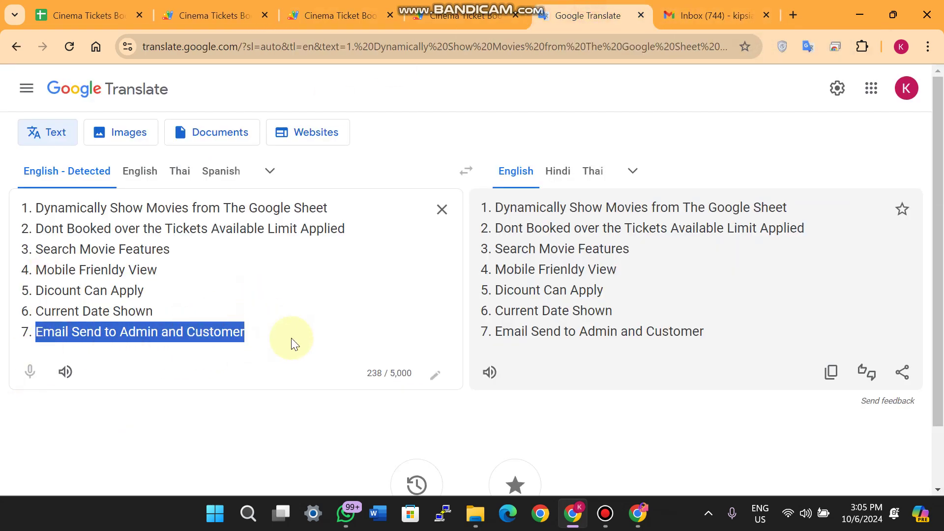
{"action": "left_click", "coordinate": [334, 10]}
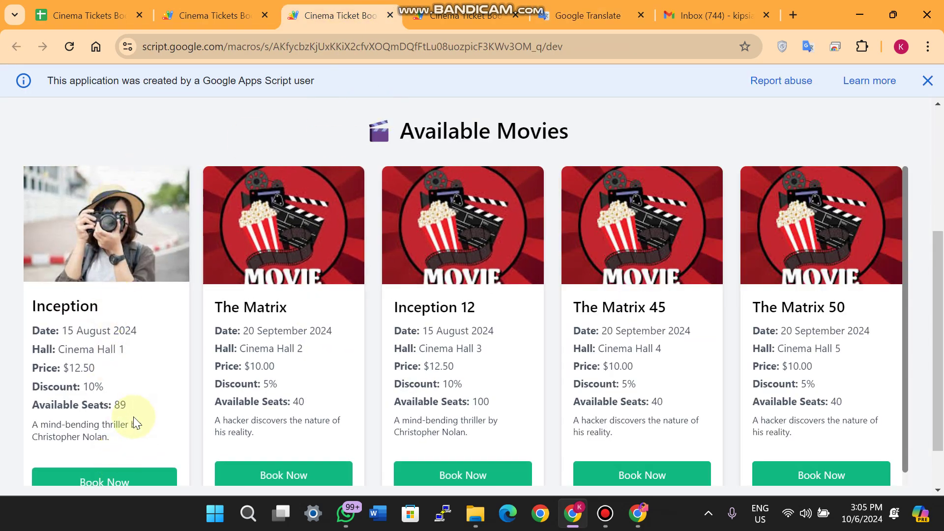
{"action": "left_click_drag", "start_coordinate": [148, 331], "coordinate": [36, 335]}
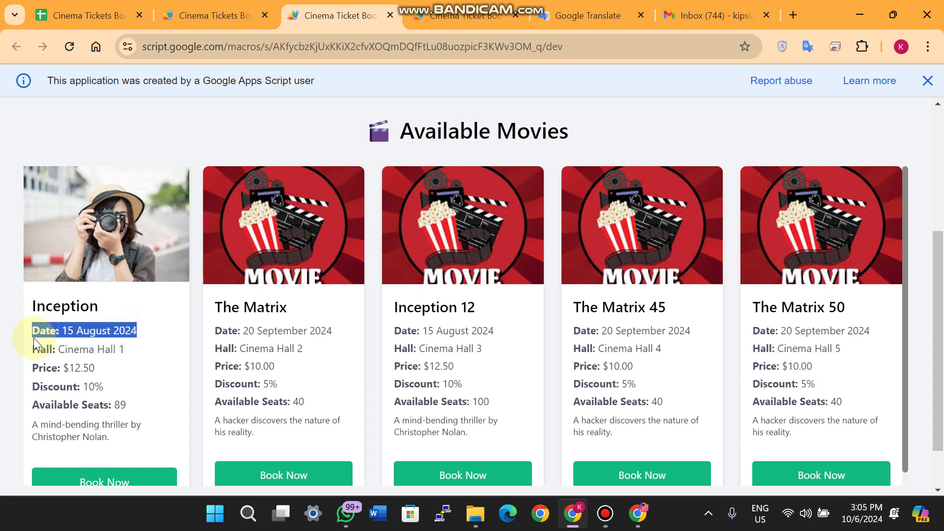
{"action": "left_click", "coordinate": [138, 351]}
{"action": "left_click", "coordinate": [88, 15]}
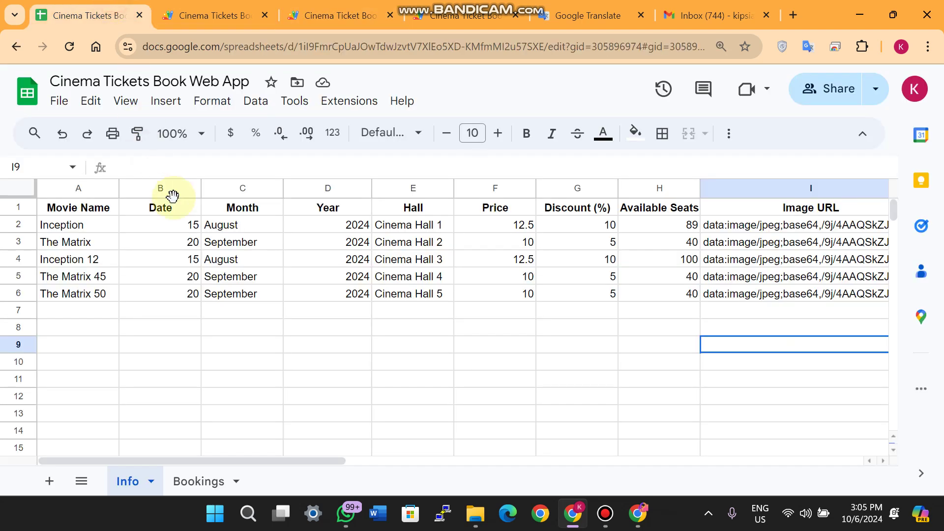
{"action": "left_click", "coordinate": [169, 225]}
{"action": "left_click", "coordinate": [312, 225]}
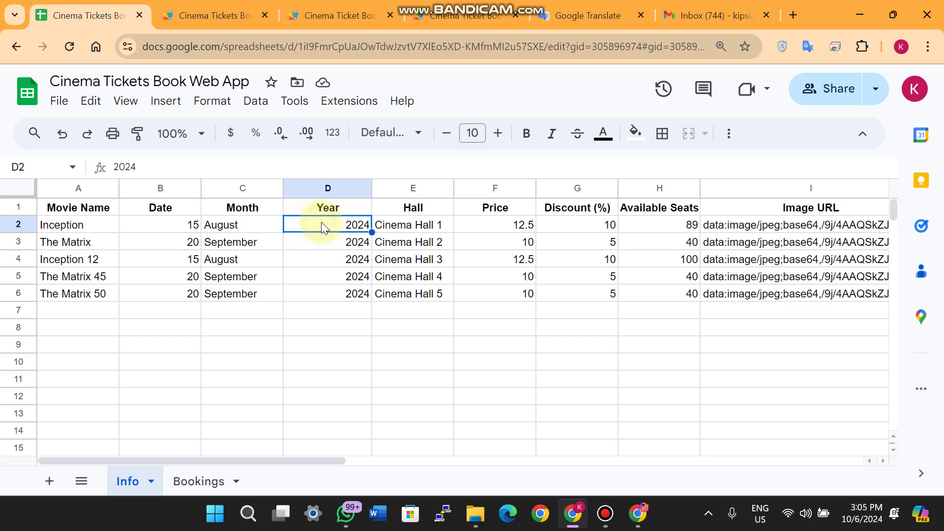
{"action": "left_click", "coordinate": [274, 328]}
{"action": "left_click", "coordinate": [327, 15]}
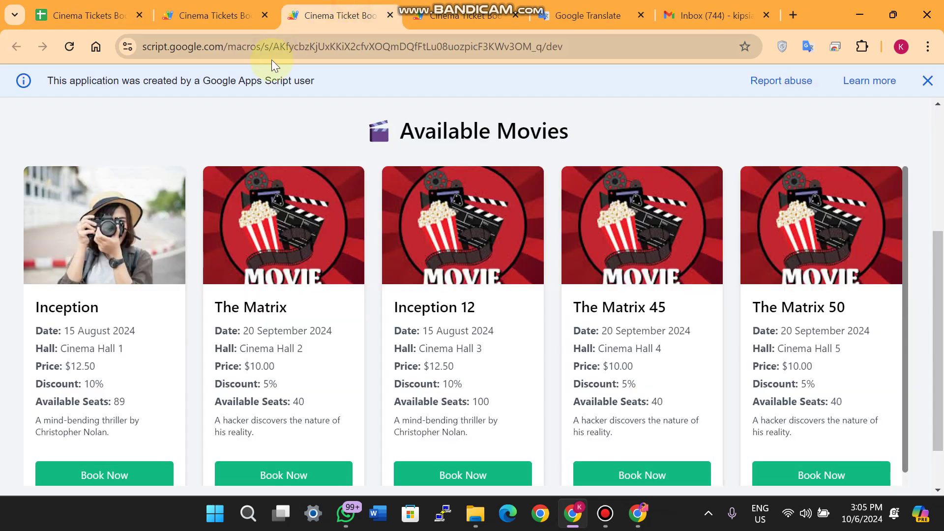
{"action": "left_click_drag", "start_coordinate": [143, 332], "coordinate": [40, 336]}
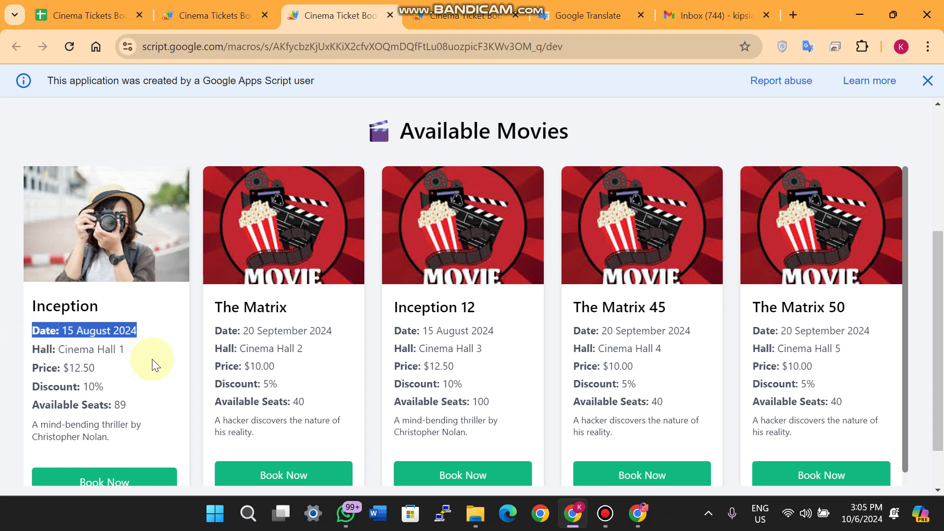
{"action": "left_click_drag", "start_coordinate": [128, 350], "coordinate": [37, 350]}
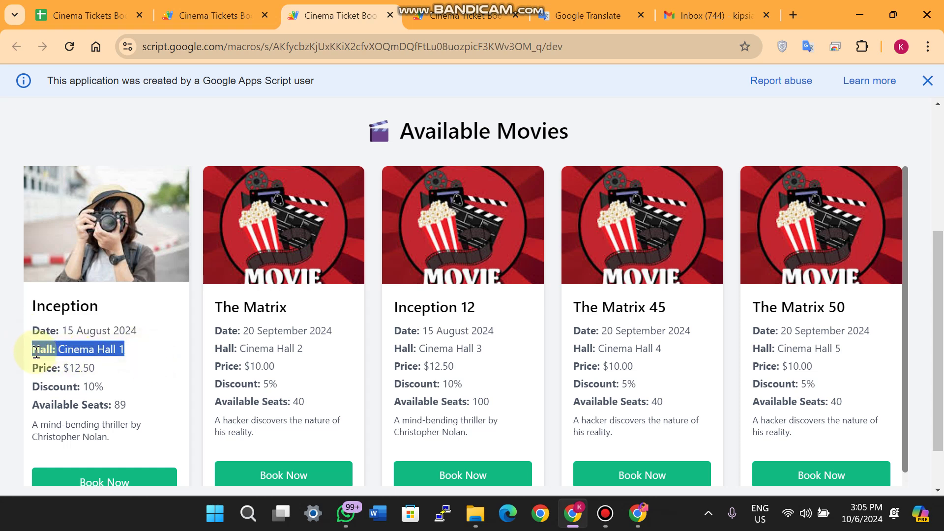
{"action": "left_click_drag", "start_coordinate": [95, 368], "coordinate": [37, 372]}
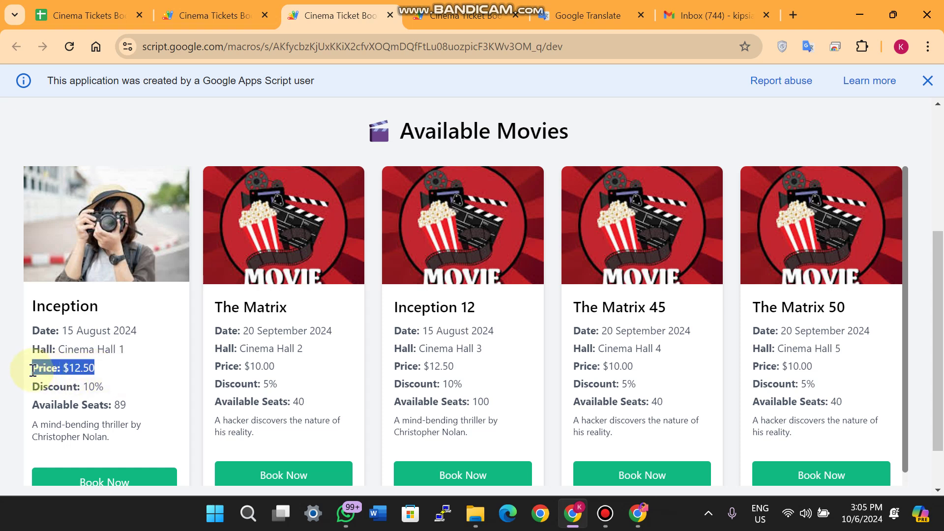
{"action": "left_click_drag", "start_coordinate": [106, 386], "coordinate": [26, 392]}
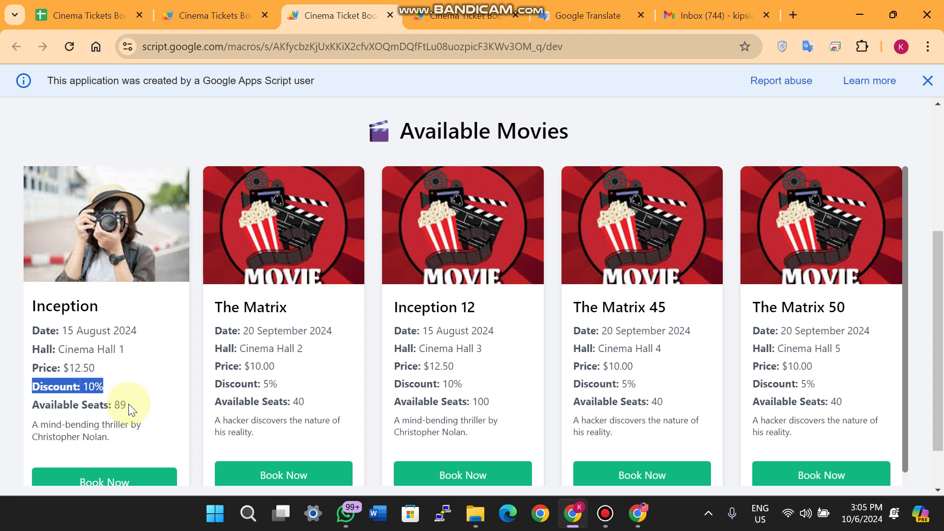
{"action": "left_click_drag", "start_coordinate": [128, 403], "coordinate": [44, 404]}
{"action": "left_click", "coordinate": [44, 403]}
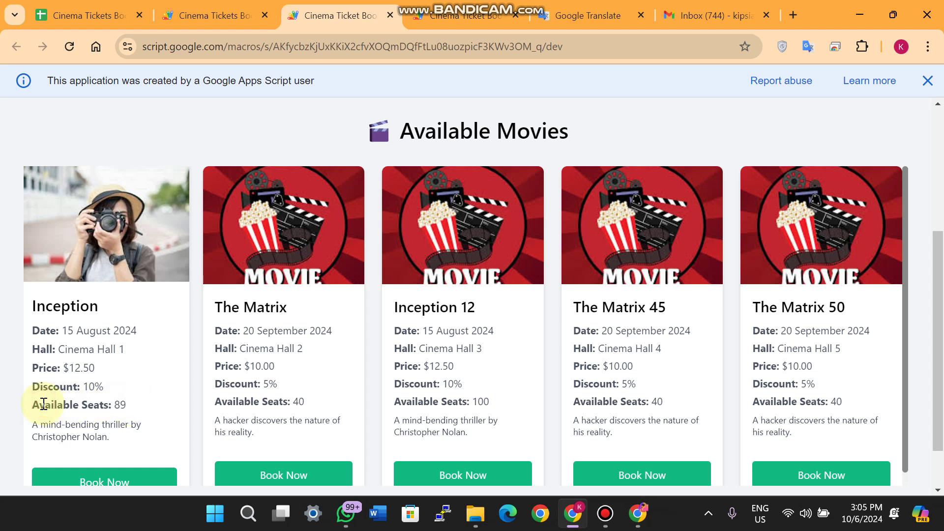
{"action": "left_click_drag", "start_coordinate": [139, 447], "coordinate": [41, 424]}
{"action": "scroll", "coordinate": [54, 354], "scroll_direction": "down", "scroll_amount": 1}
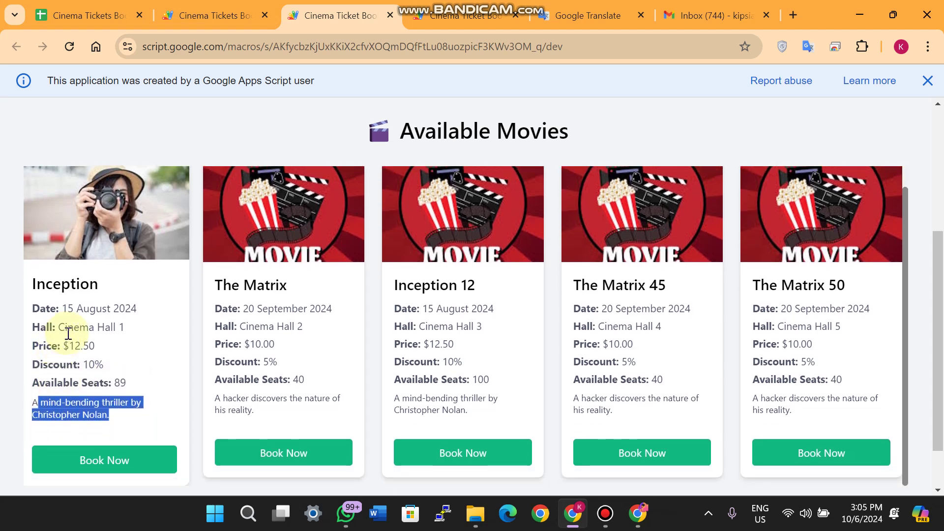
Open Inception's booking form, enter a customer name, and verify the title names Inception
{"action": "left_click", "coordinate": [127, 461]}
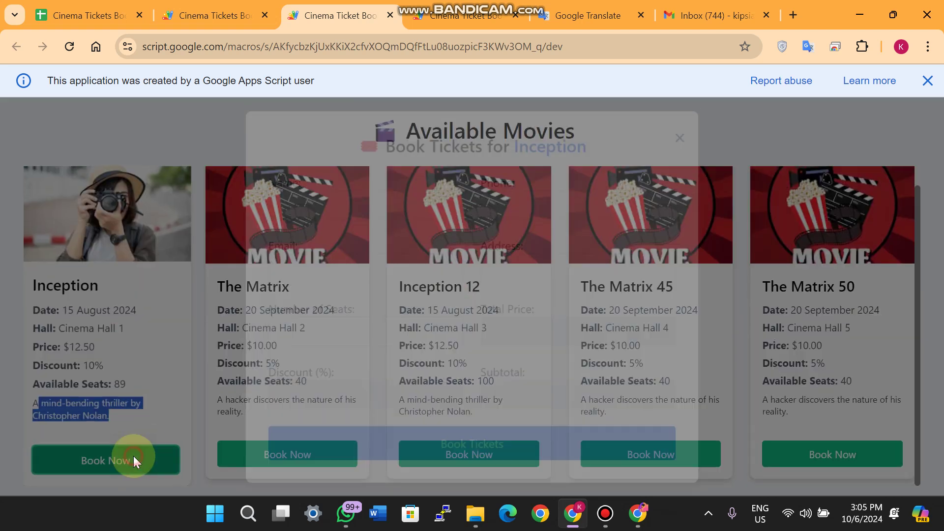
{"action": "left_click", "coordinate": [305, 196]}
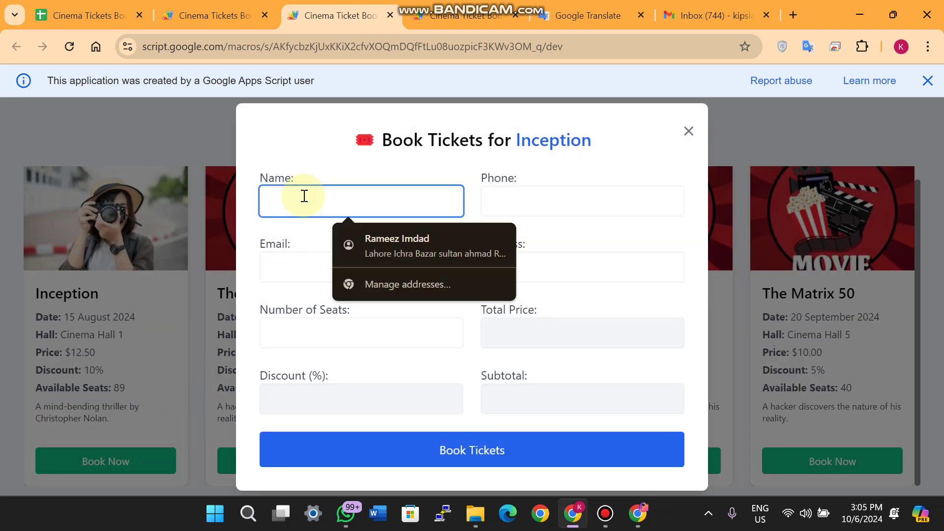
{"action": "type", "text": "Ramiz"}
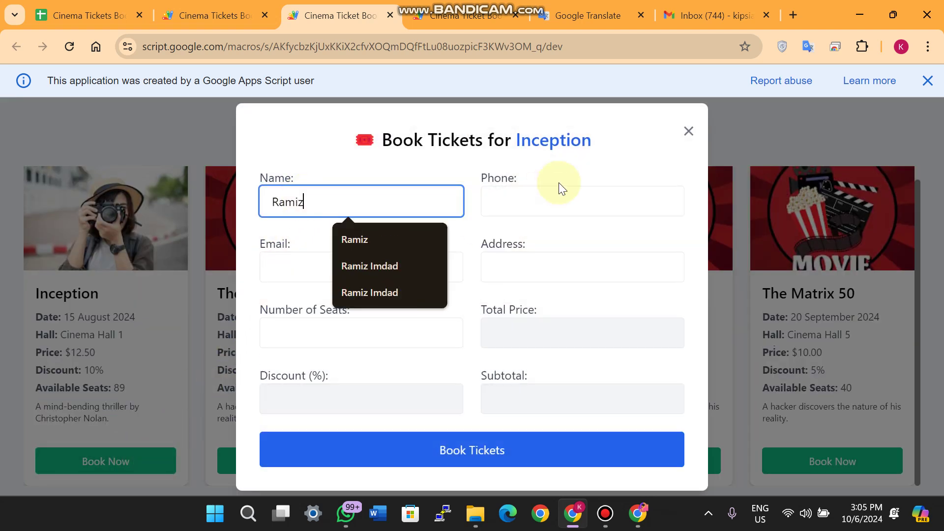
{"action": "left_click_drag", "start_coordinate": [379, 133], "coordinate": [531, 135]}
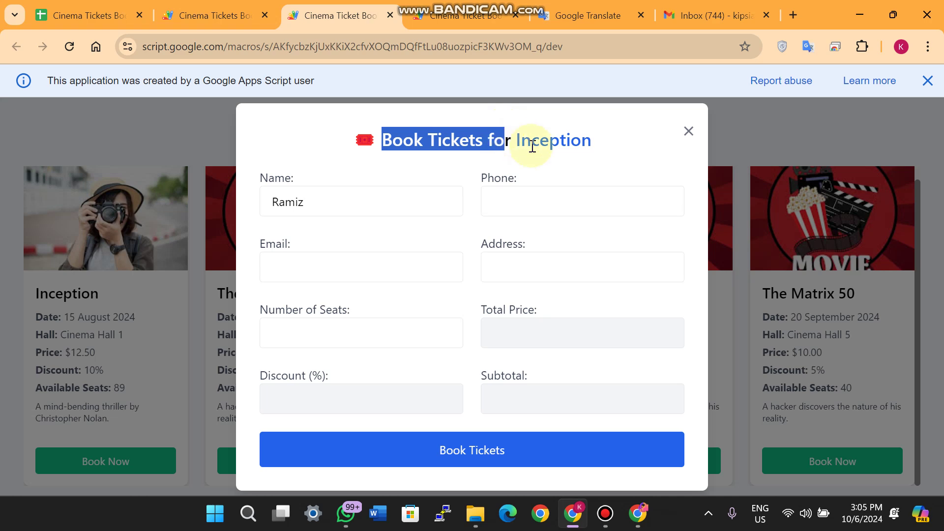
{"action": "left_click_drag", "start_coordinate": [596, 143], "coordinate": [521, 150]}
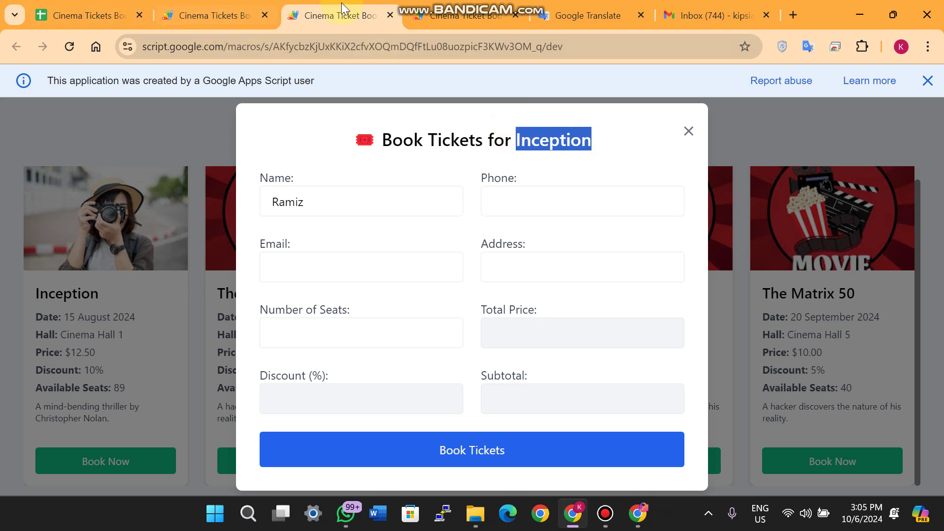
{"action": "left_click", "coordinate": [687, 127]}
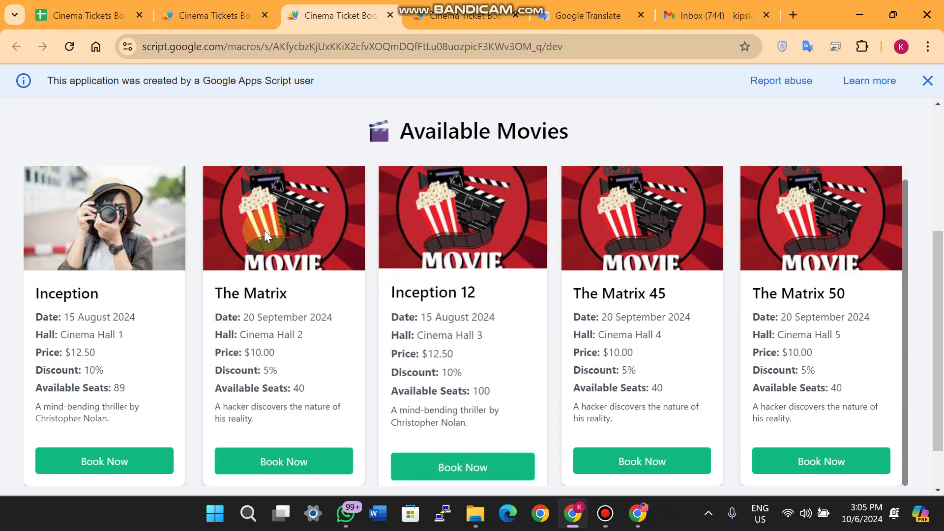
Verify The Matrix's booking form title names The Matrix, then reopen Inception's form
{"action": "left_click_drag", "start_coordinate": [296, 294], "coordinate": [215, 293]}
{"action": "left_click", "coordinate": [270, 468]}
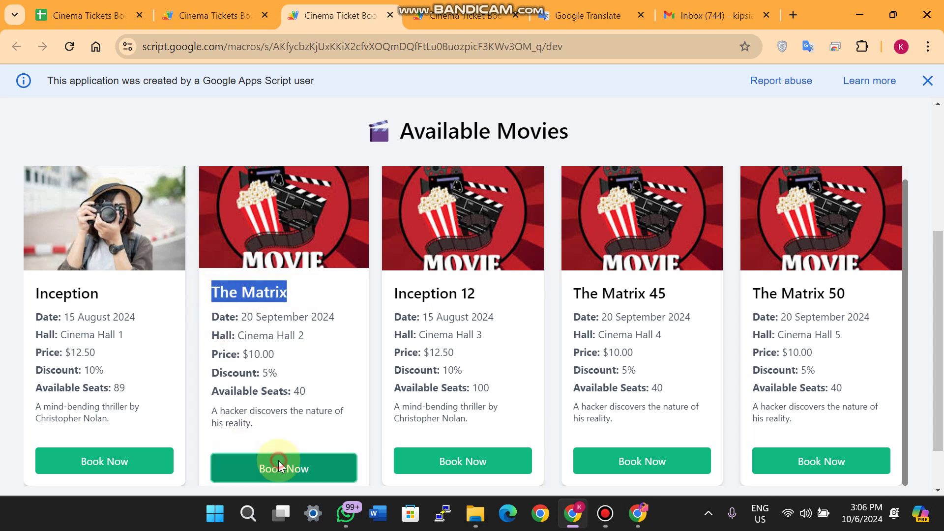
{"action": "left_click_drag", "start_coordinate": [600, 141], "coordinate": [511, 139]}
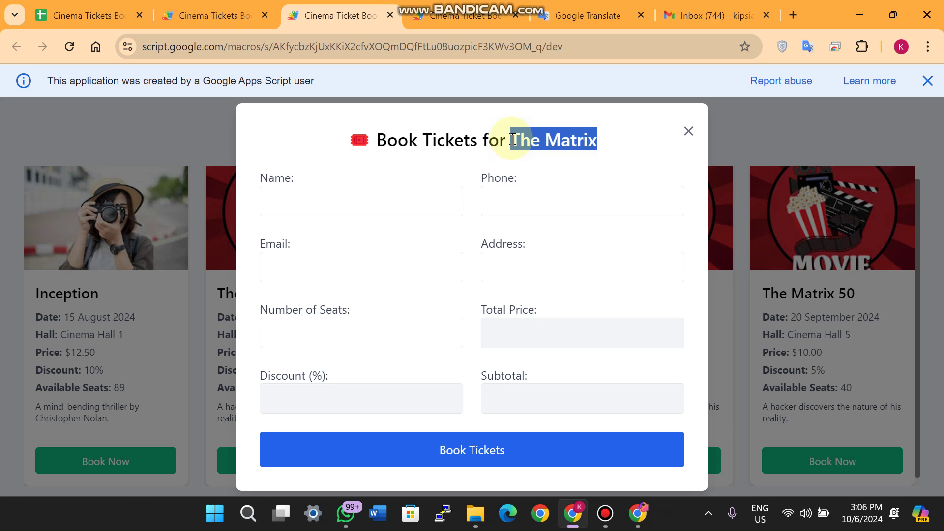
{"action": "left_click", "coordinate": [687, 131]}
{"action": "left_click", "coordinate": [114, 472]}
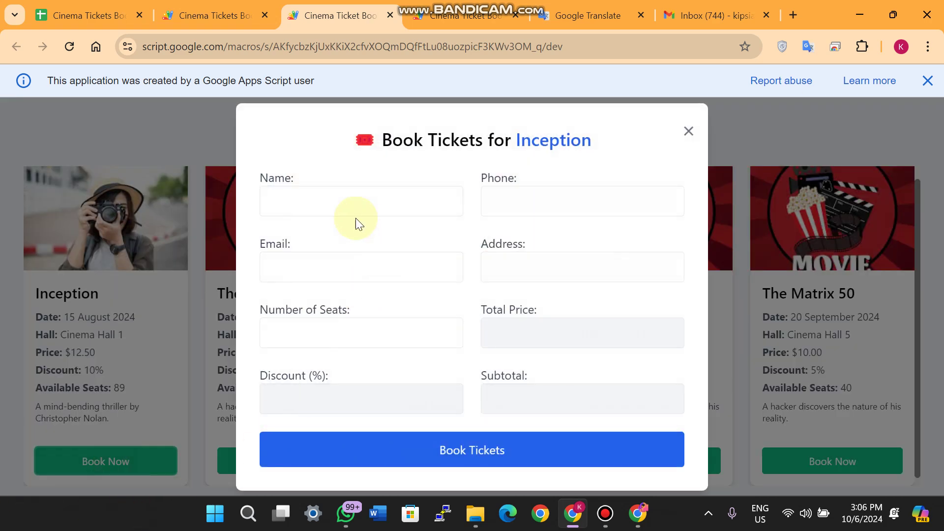
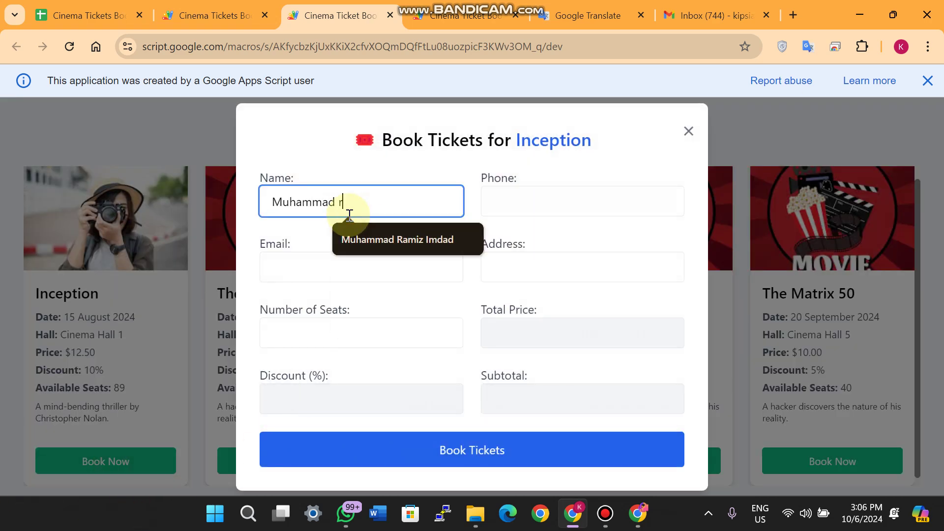
Enter the customer's phone number, saved e-mail address and home address in the booking form
{"action": "key", "text": "Tab"}
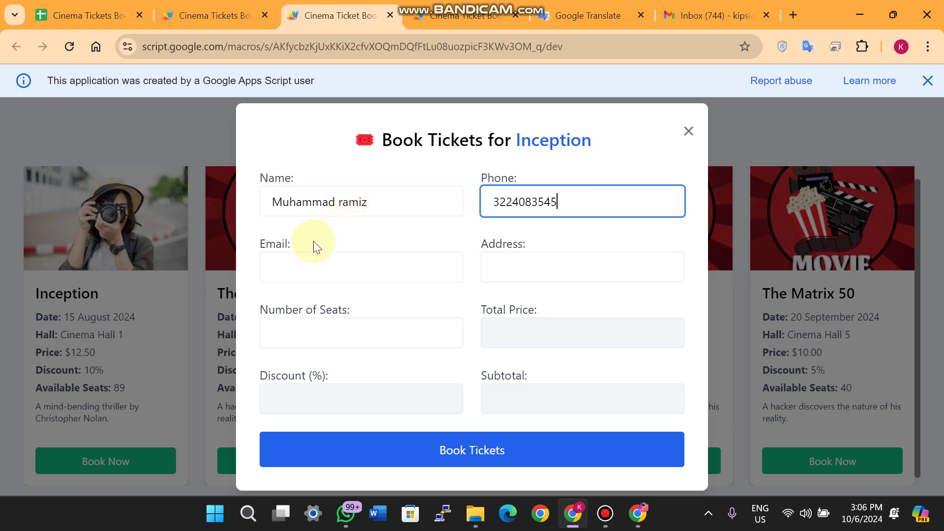
{"action": "left_click", "coordinate": [320, 265]}
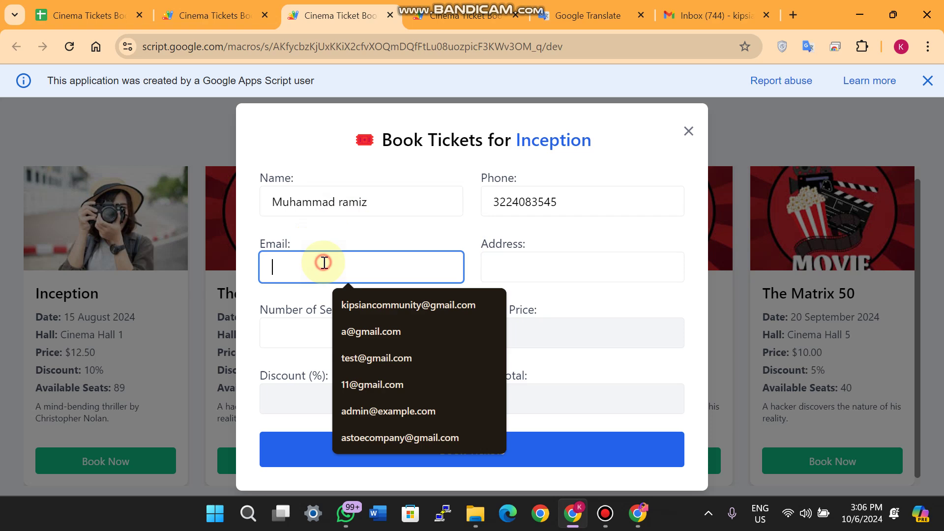
{"action": "left_click", "coordinate": [379, 305]}
{"action": "left_click", "coordinate": [544, 268]}
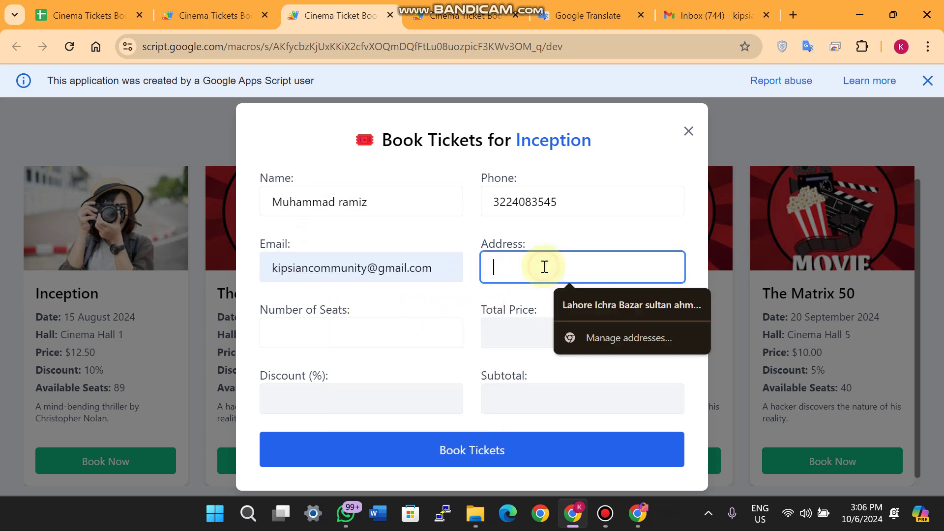
{"action": "type", "text": "Lahore"}
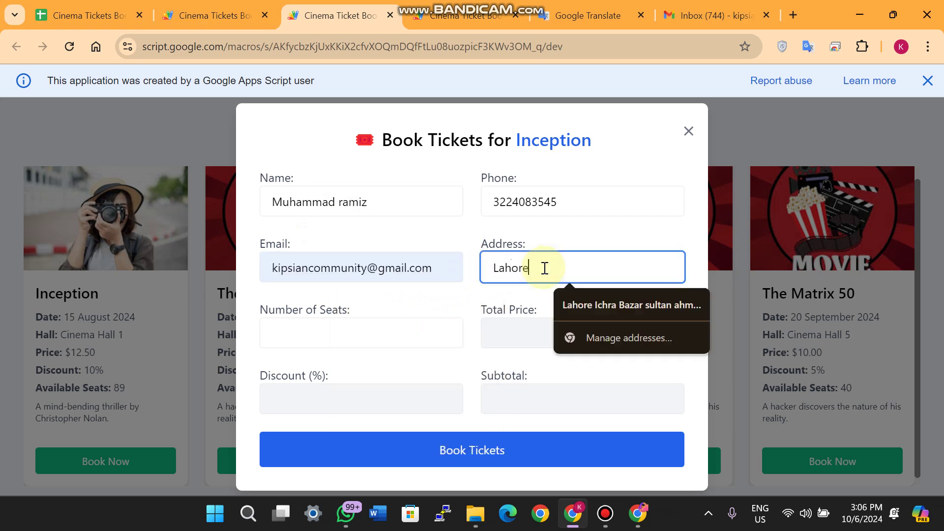
Request 90 seats for Inception, which triggers an Insufficient Seats warning
{"action": "left_click", "coordinate": [364, 326]}
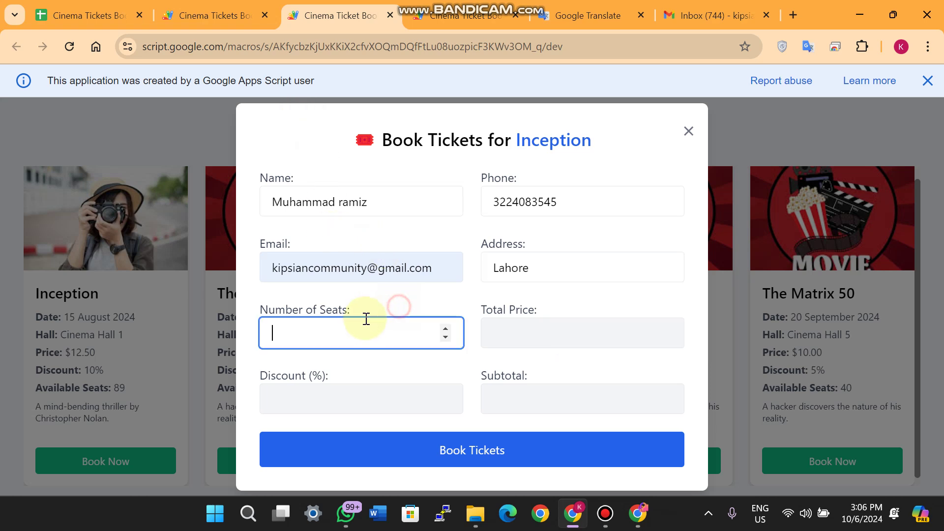
{"action": "type", "text": "90"}
{"action": "left_click", "coordinate": [389, 368]}
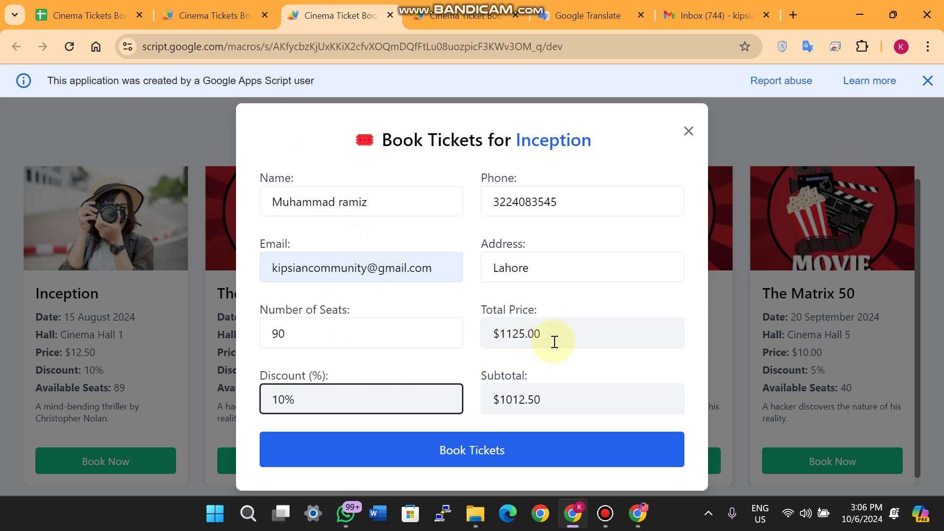
{"action": "left_click", "coordinate": [474, 453]}
{"action": "left_click", "coordinate": [473, 455]}
{"action": "left_click", "coordinate": [491, 449]}
Reduce the seat count to 89 and book, giving a $1001.25 subtotal
{"action": "left_click_drag", "start_coordinate": [569, 339], "coordinate": [385, 332]}
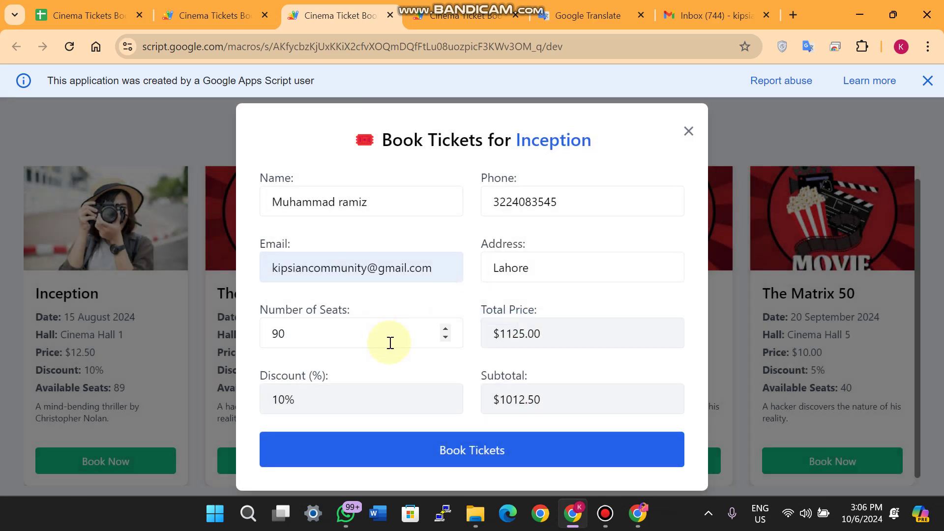
{"action": "left_click", "coordinate": [274, 333]}
{"action": "left_click_drag", "start_coordinate": [300, 337], "coordinate": [272, 334]}
{"action": "type", "text": "8"}
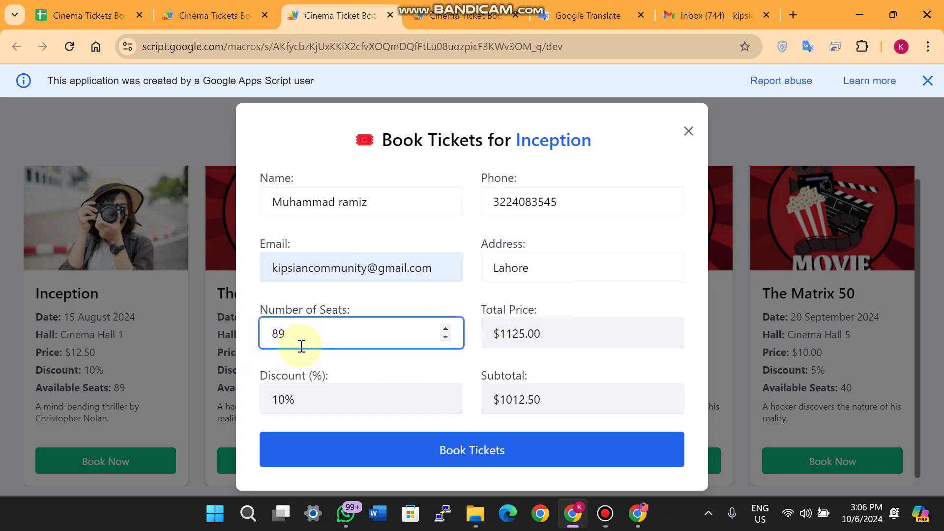
{"action": "left_click", "coordinate": [373, 359]}
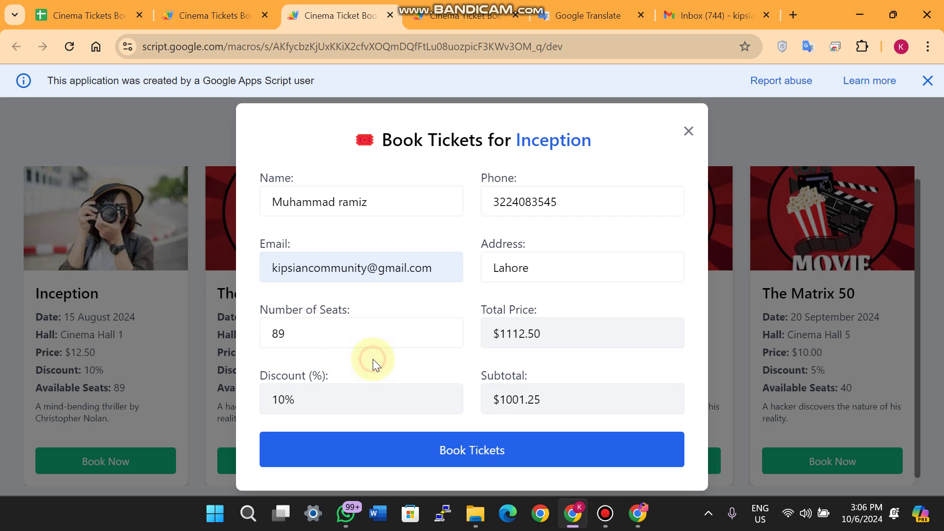
{"action": "left_click", "coordinate": [482, 448]}
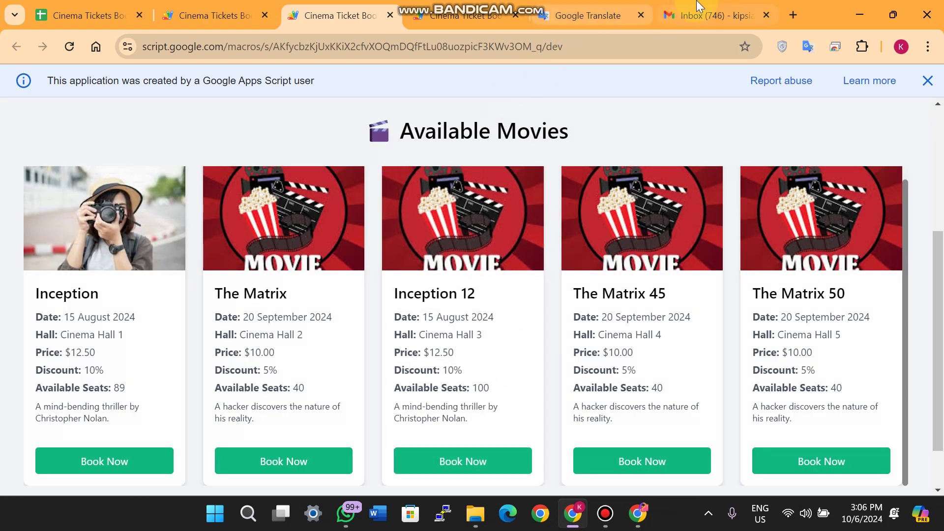
Open the Inception Booking Confirmation email and check the movie, Cinema Hall 1 and 89 seats
{"action": "left_click", "coordinate": [694, 6]}
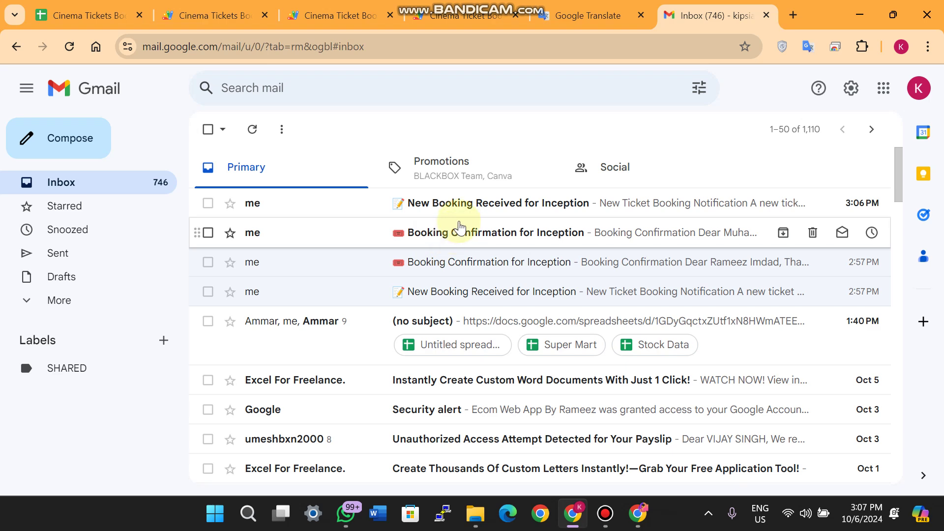
{"action": "left_click", "coordinate": [468, 231]}
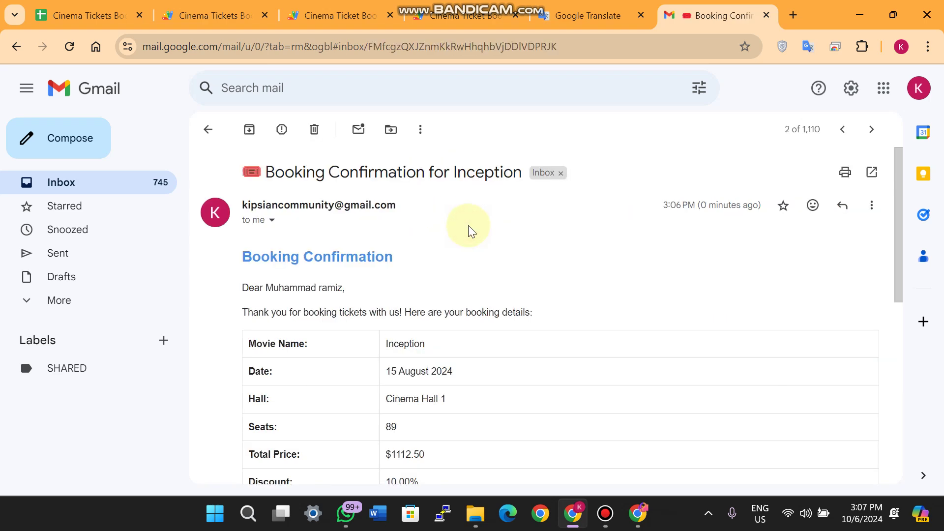
{"action": "left_click_drag", "start_coordinate": [404, 255], "coordinate": [247, 249]}
{"action": "scroll", "coordinate": [248, 251], "scroll_direction": "down", "scroll_amount": 2}
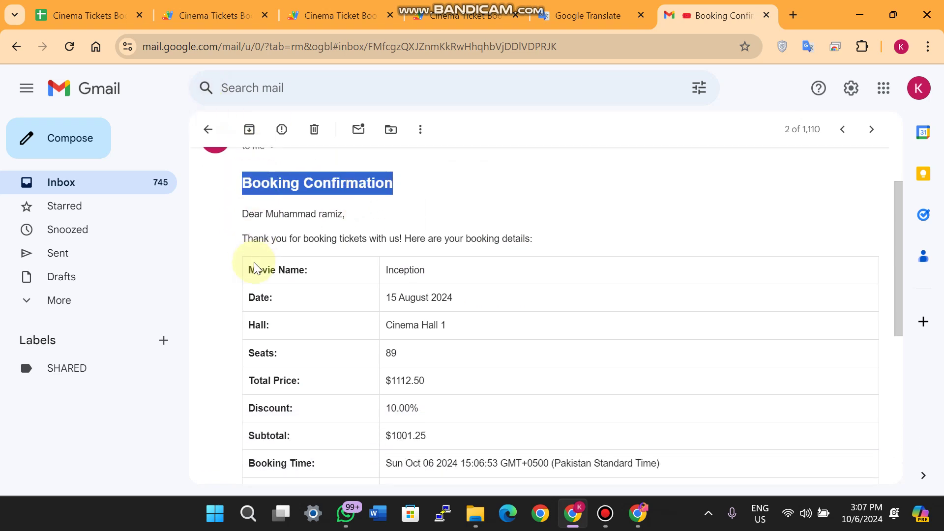
{"action": "left_click_drag", "start_coordinate": [346, 214], "coordinate": [241, 214]}
{"action": "double_click", "coordinate": [405, 270]}
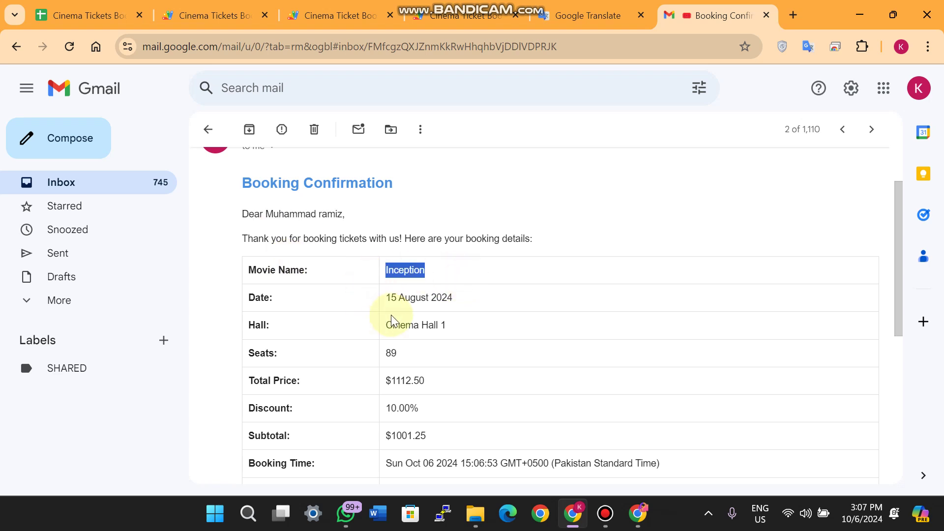
{"action": "triple_click", "coordinate": [451, 336]}
{"action": "left_click_drag", "start_coordinate": [399, 353], "coordinate": [386, 353]}
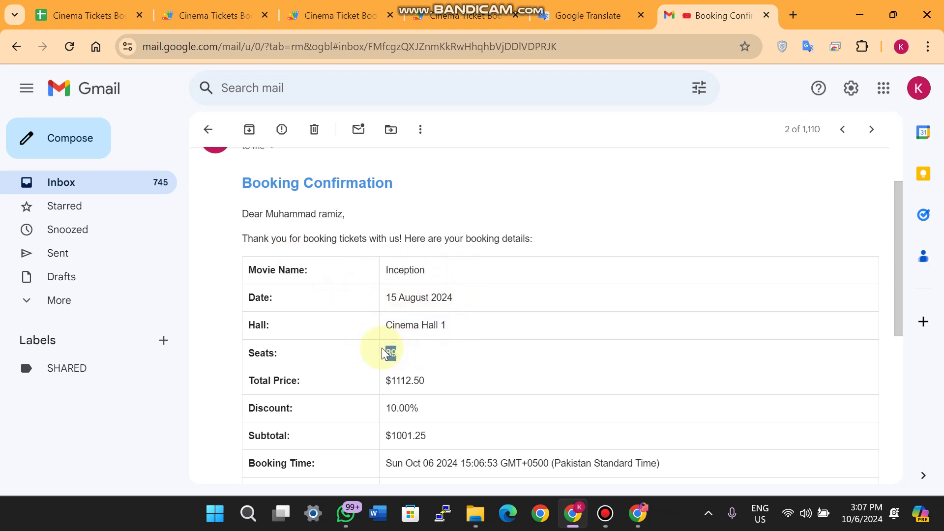
Check the confirmation's price, discount and $1001.25 subtotal rows, then return to the inbox
{"action": "scroll", "coordinate": [388, 344], "scroll_direction": "down", "scroll_amount": 1}
{"action": "left_click_drag", "start_coordinate": [439, 307], "coordinate": [383, 308]}
{"action": "left_click", "coordinate": [421, 334]}
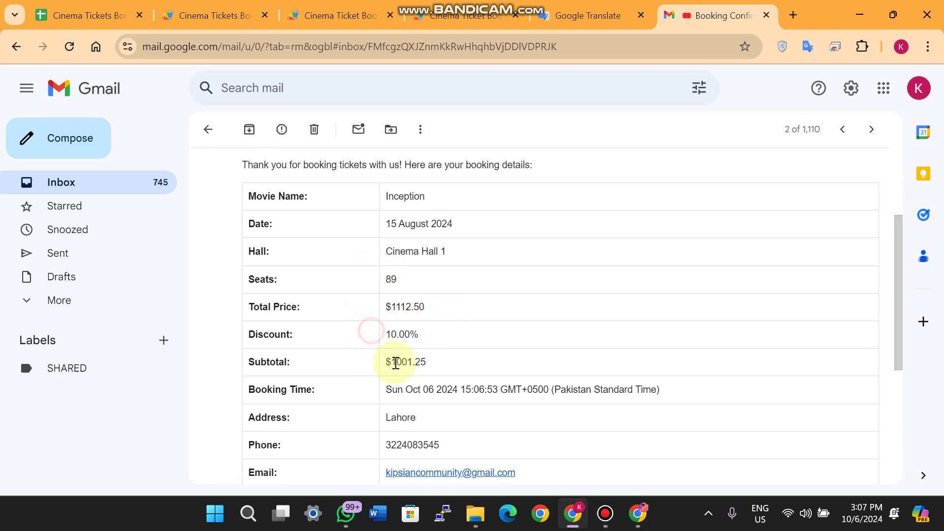
{"action": "scroll", "coordinate": [472, 354], "scroll_direction": "down", "scroll_amount": 3}
{"action": "left_click_drag", "start_coordinate": [388, 254], "coordinate": [238, 244]}
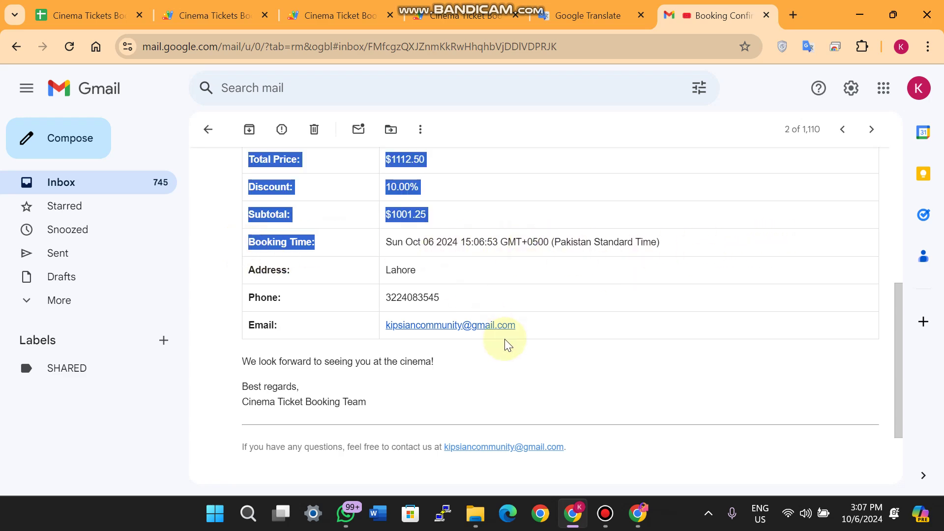
{"action": "scroll", "coordinate": [538, 352], "scroll_direction": "down", "scroll_amount": 1}
{"action": "scroll", "coordinate": [538, 352], "scroll_direction": "up", "scroll_amount": 7}
{"action": "left_click", "coordinate": [208, 129]}
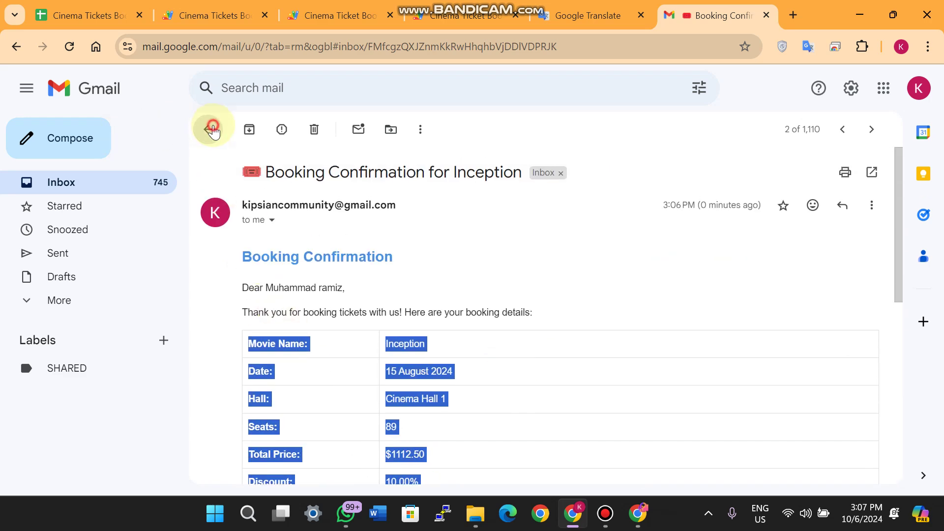
Review the New Booking Received for Inception notification email
{"action": "left_click", "coordinate": [412, 204]}
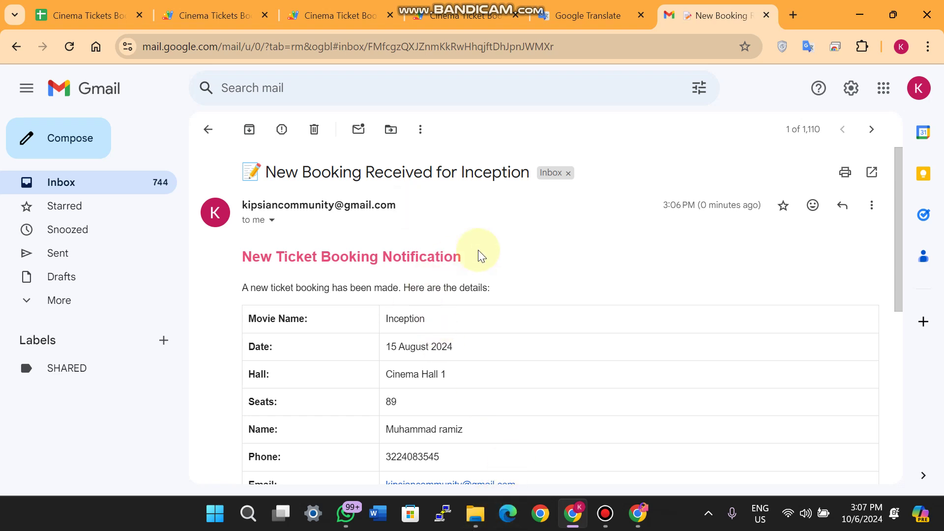
{"action": "left_click_drag", "start_coordinate": [479, 256], "coordinate": [243, 257]}
{"action": "scroll", "coordinate": [442, 310], "scroll_direction": "down", "scroll_amount": 6}
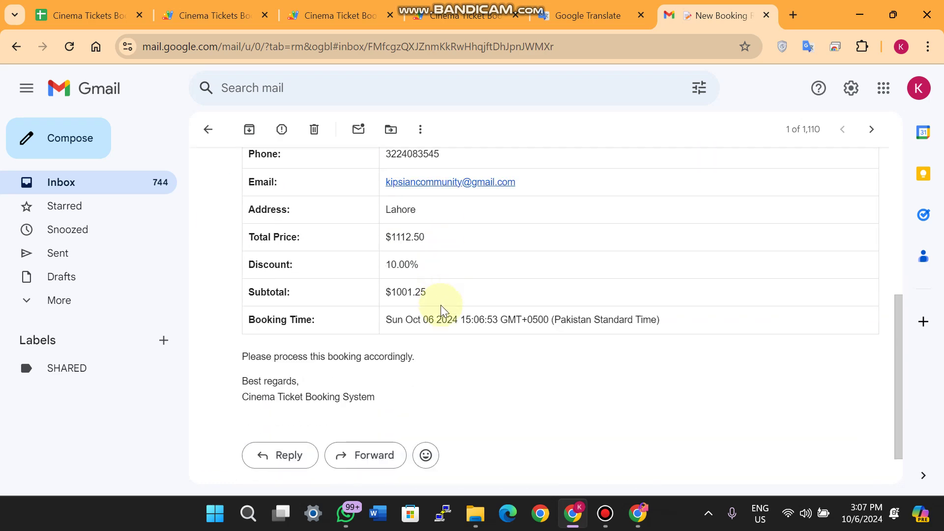
{"action": "scroll", "coordinate": [442, 310], "scroll_direction": "up", "scroll_amount": 6}
{"action": "left_click", "coordinate": [208, 129]}
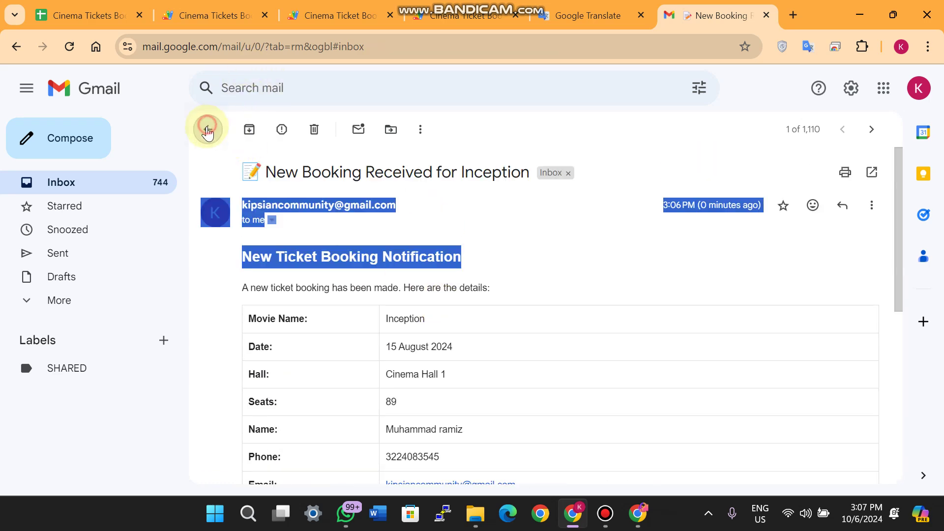
{"action": "key", "text": "ctrl+4"}
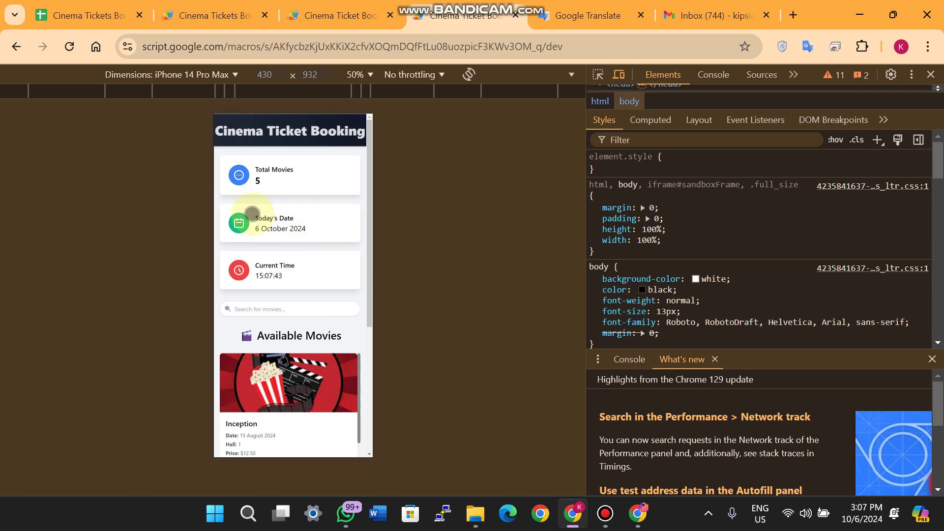
Open and close The Matrix 50 booking form in phone view, then return to the Cinema Tickets spreadsheet
{"action": "scroll", "coordinate": [252, 213], "scroll_direction": "down", "scroll_amount": 5}
{"action": "scroll", "coordinate": [295, 295], "scroll_direction": "down", "scroll_amount": 10}
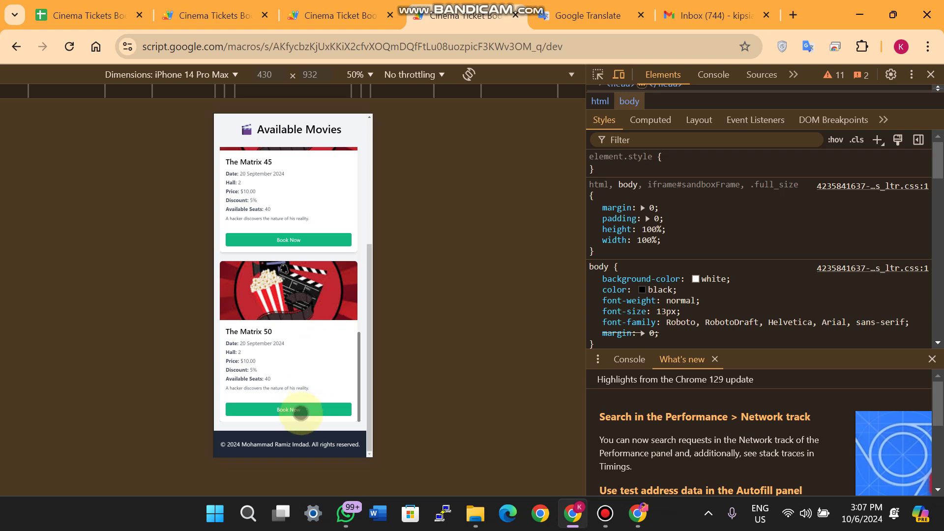
{"action": "left_click", "coordinate": [301, 410]}
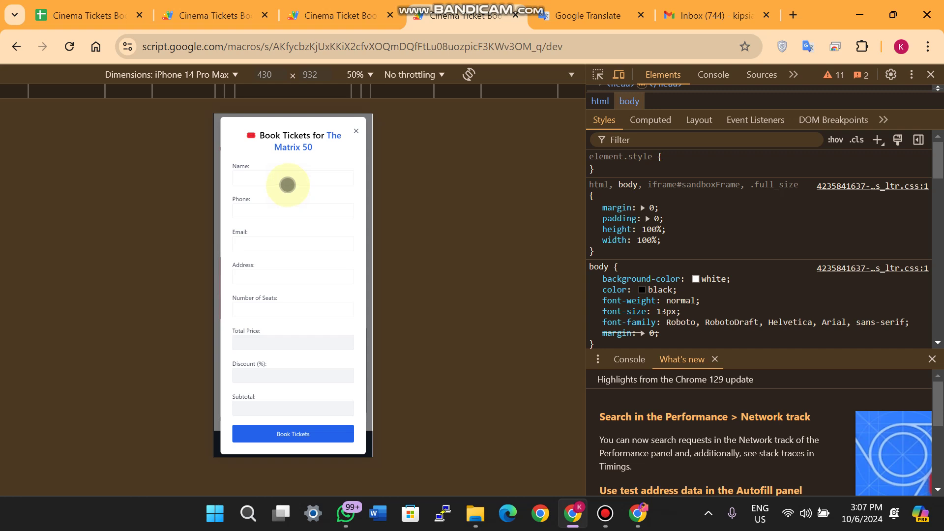
{"action": "left_click", "coordinate": [288, 185]}
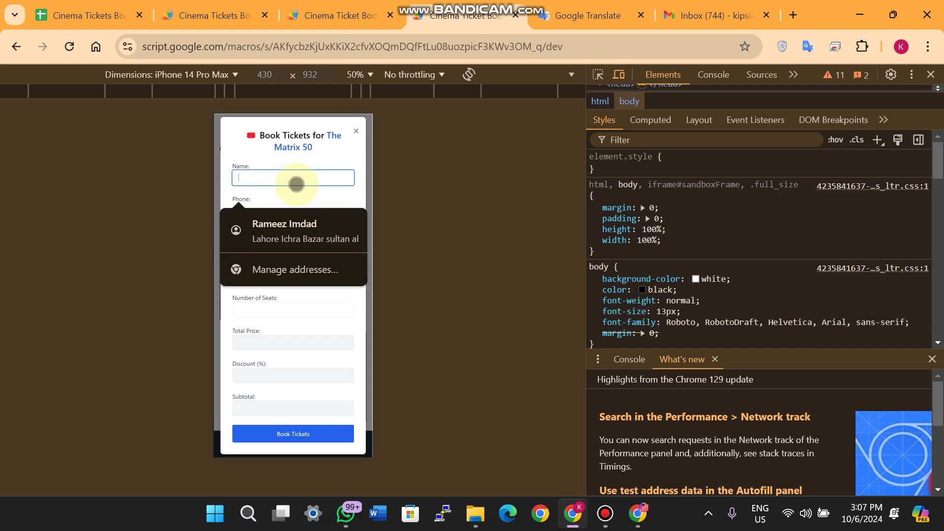
{"action": "left_click", "coordinate": [387, 177]}
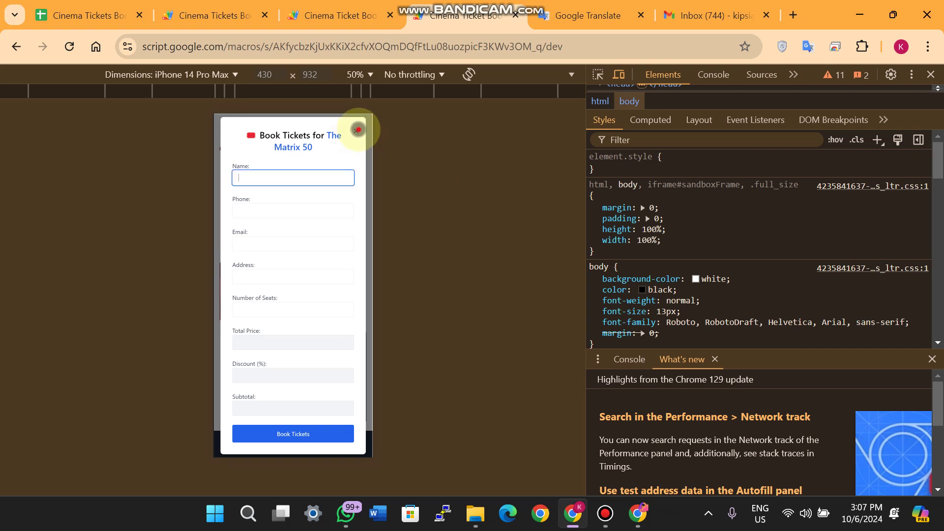
{"action": "left_click", "coordinate": [356, 131]}
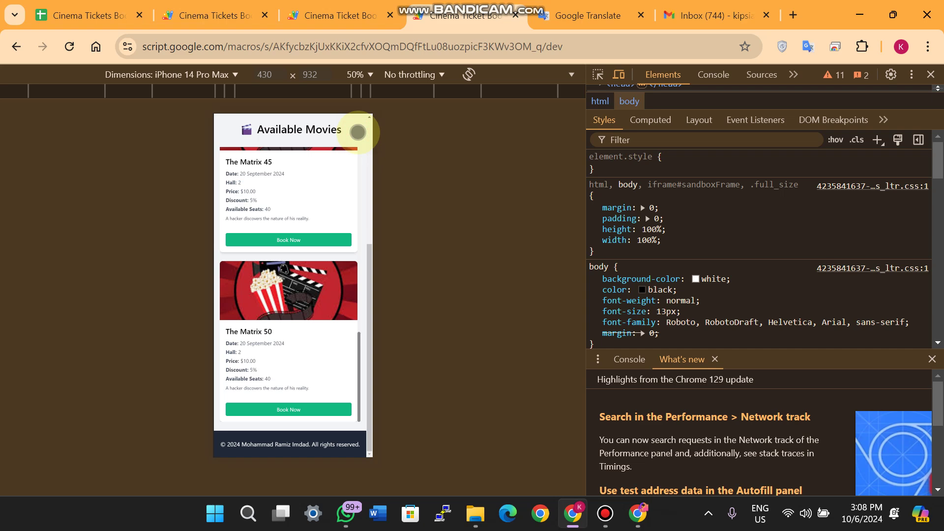
{"action": "left_click", "coordinate": [245, 14]}
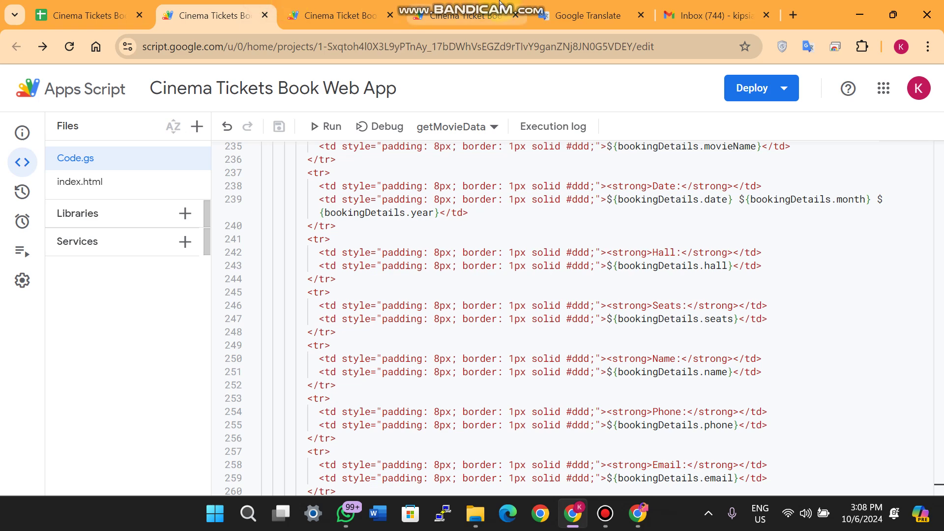
{"action": "left_click", "coordinate": [104, 6]}
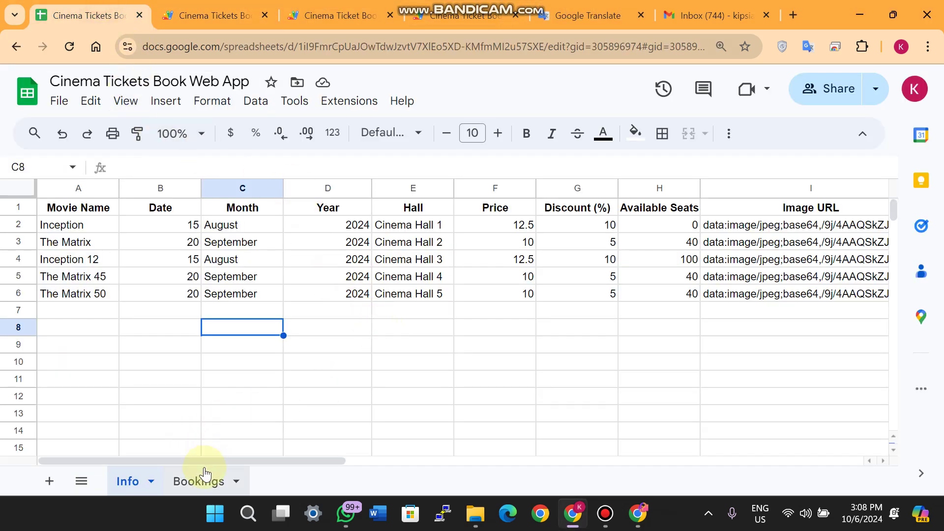
{"action": "double_click", "coordinate": [199, 481]}
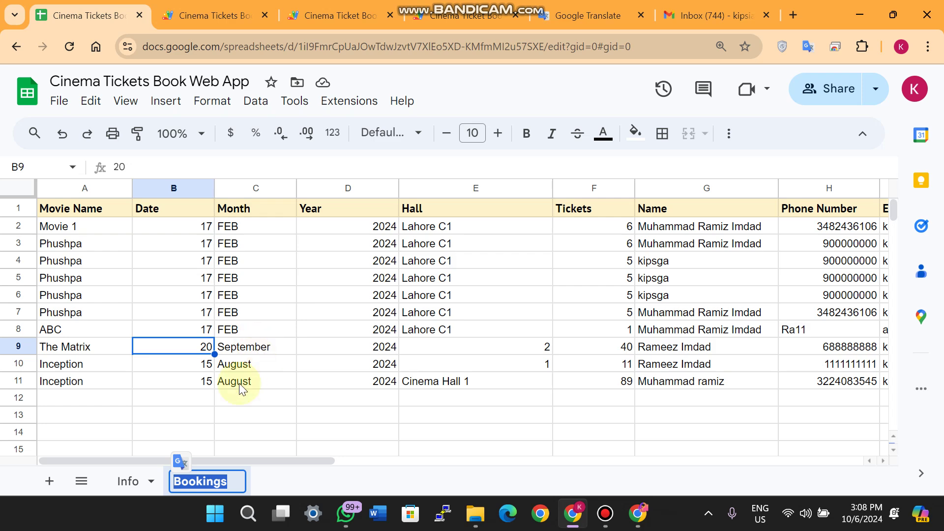
{"action": "left_click", "coordinate": [187, 415]}
{"action": "left_click_drag", "start_coordinate": [19, 364], "coordinate": [19, 381]}
{"action": "left_click_drag", "start_coordinate": [122, 456], "coordinate": [418, 447]}
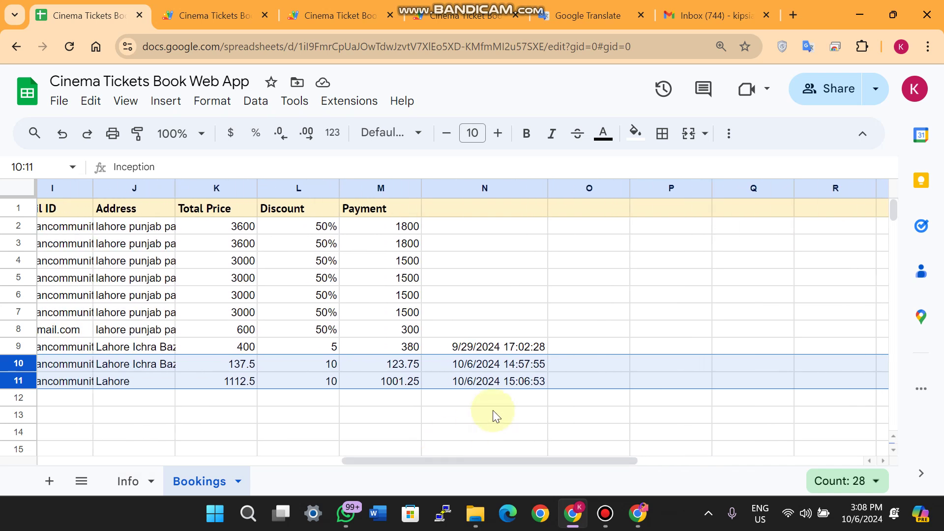
{"action": "left_click", "coordinate": [492, 412]}
{"action": "left_click", "coordinate": [481, 366]}
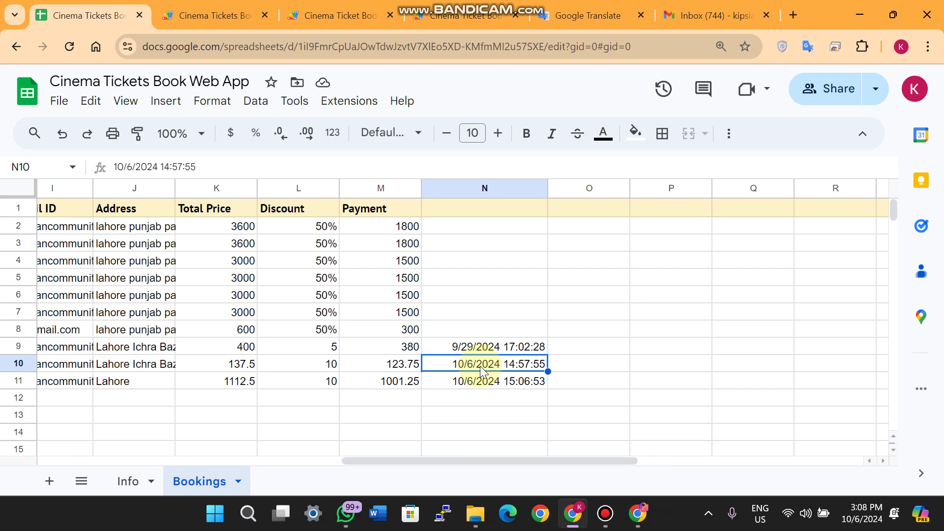
{"action": "left_click", "coordinate": [401, 364]}
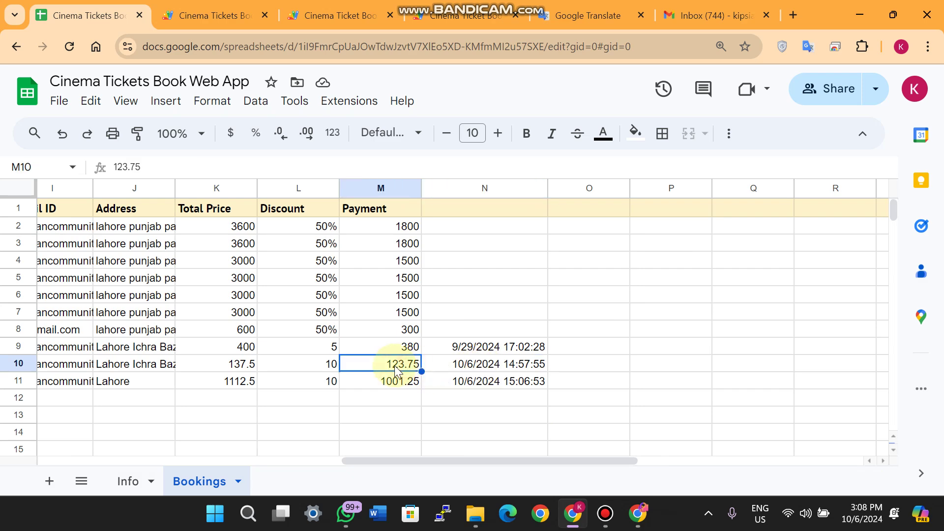
{"action": "left_click", "coordinate": [329, 365]}
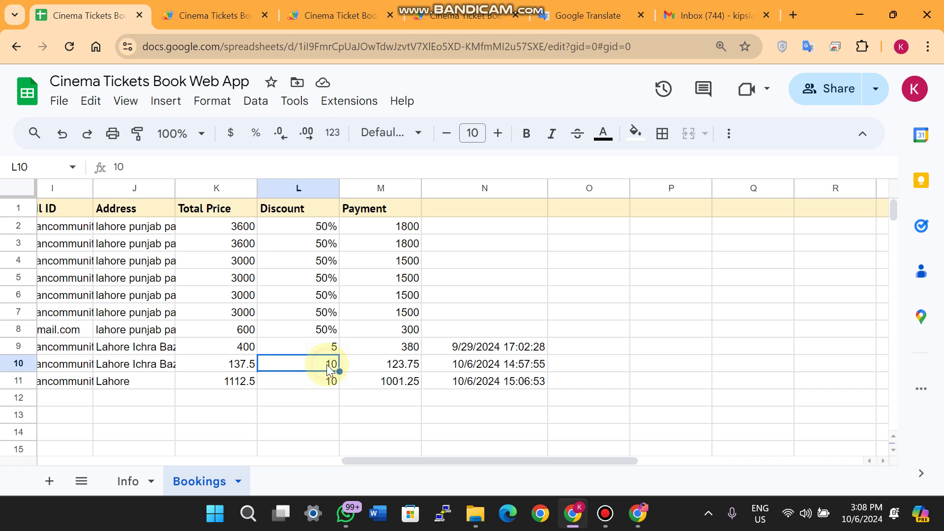
{"action": "left_click", "coordinate": [241, 367]}
{"action": "left_click_drag", "start_coordinate": [438, 460], "coordinate": [309, 464]}
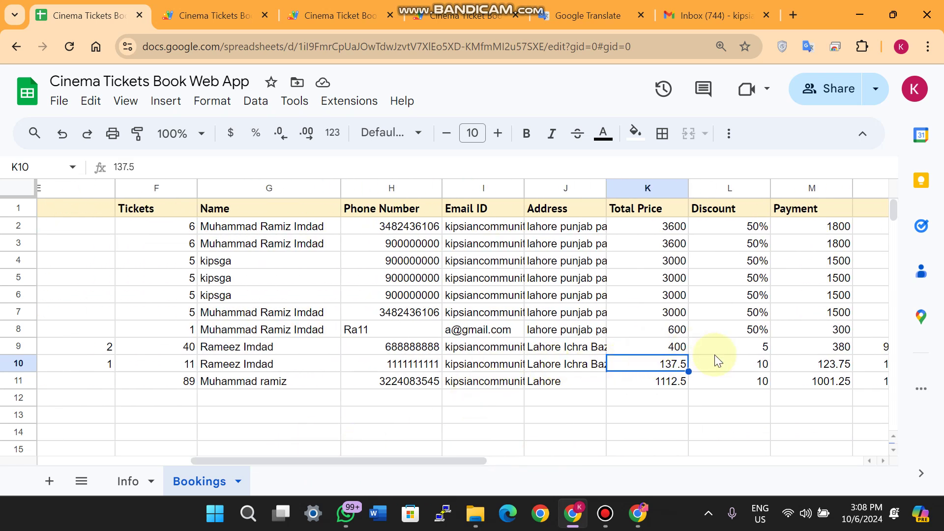
{"action": "left_click", "coordinate": [753, 363]}
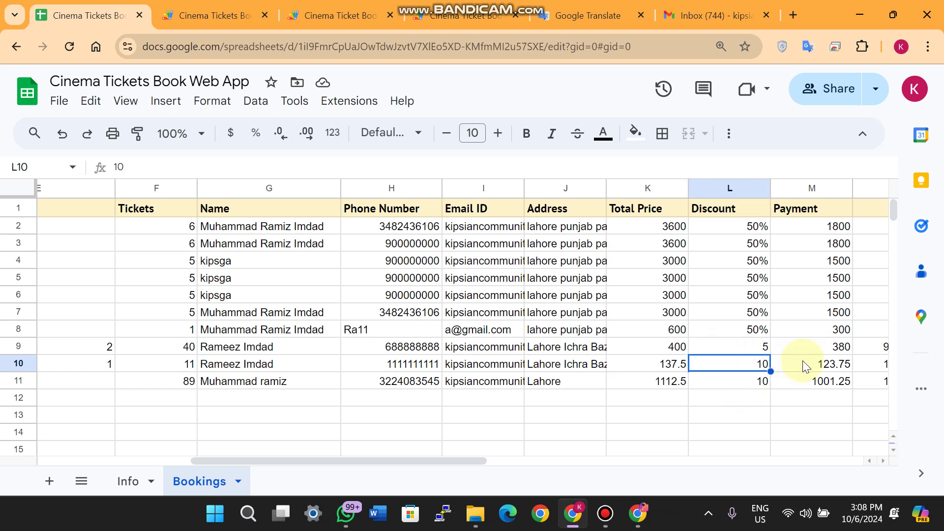
{"action": "left_click", "coordinate": [821, 363]}
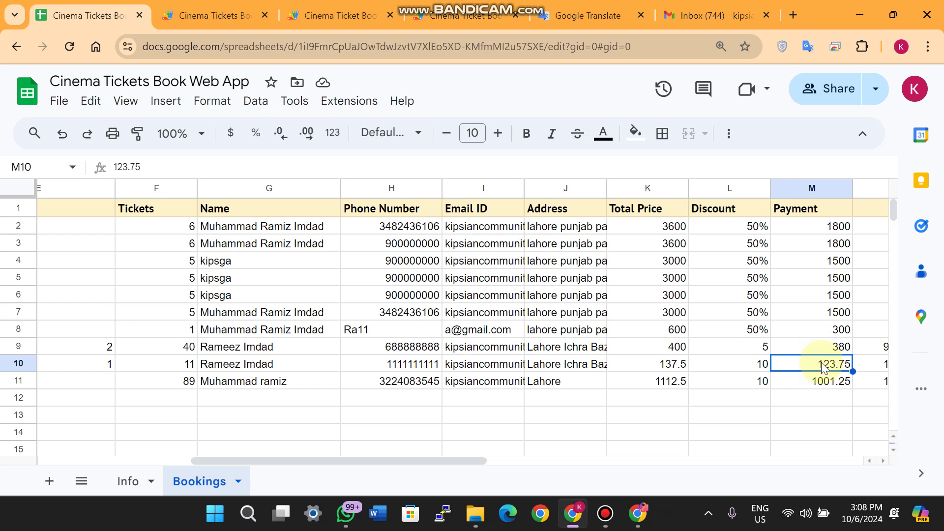
{"action": "left_click", "coordinate": [579, 370]}
{"action": "left_click", "coordinate": [501, 368]}
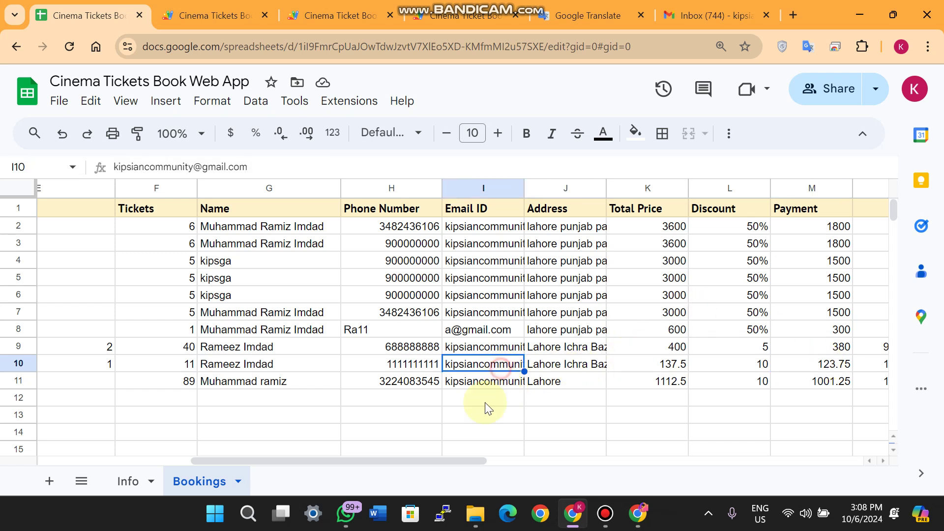
{"action": "left_click_drag", "start_coordinate": [443, 459], "coordinate": [85, 459]}
{"action": "left_click", "coordinate": [130, 481]}
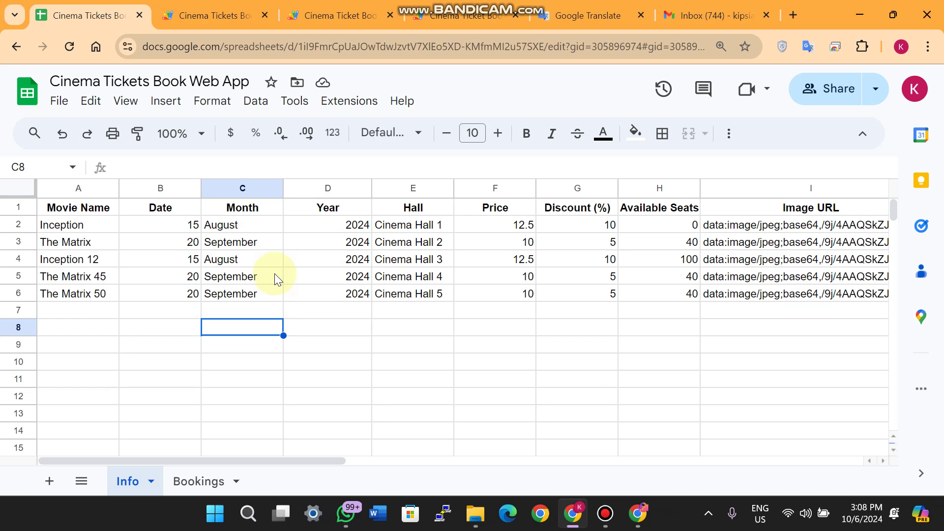
Look over the spreadsheet, its Extensions menu and its bound Apps Script project
{"action": "left_click", "coordinate": [215, 15]}
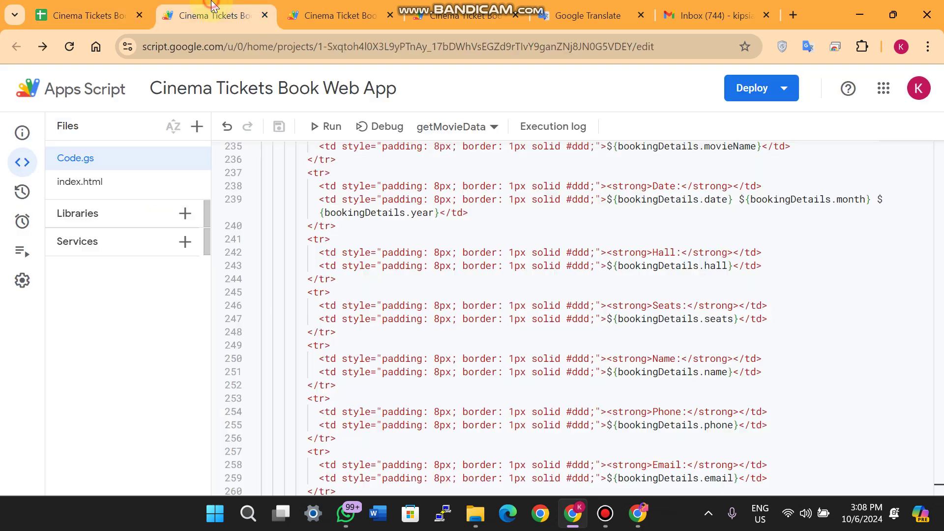
{"action": "left_click", "coordinate": [83, 15]}
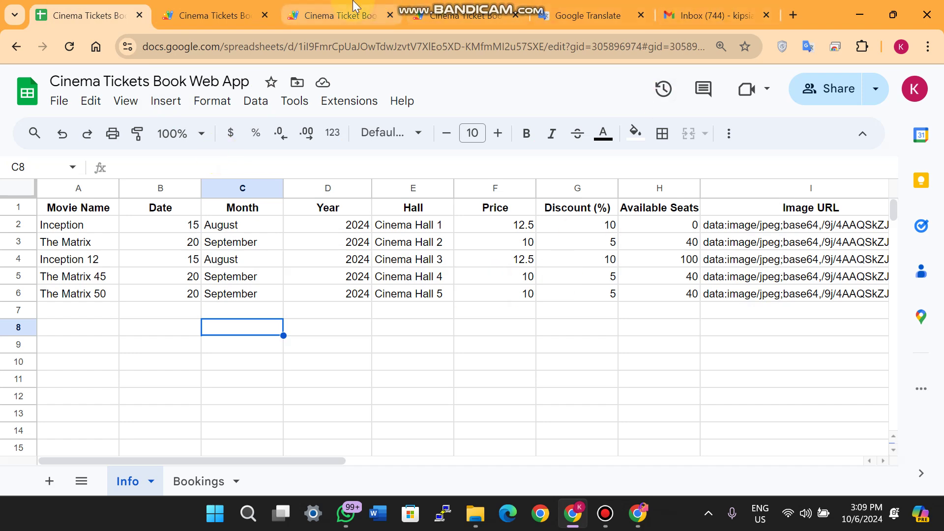
{"action": "left_click", "coordinate": [339, 16]}
{"action": "left_click", "coordinate": [158, 10]}
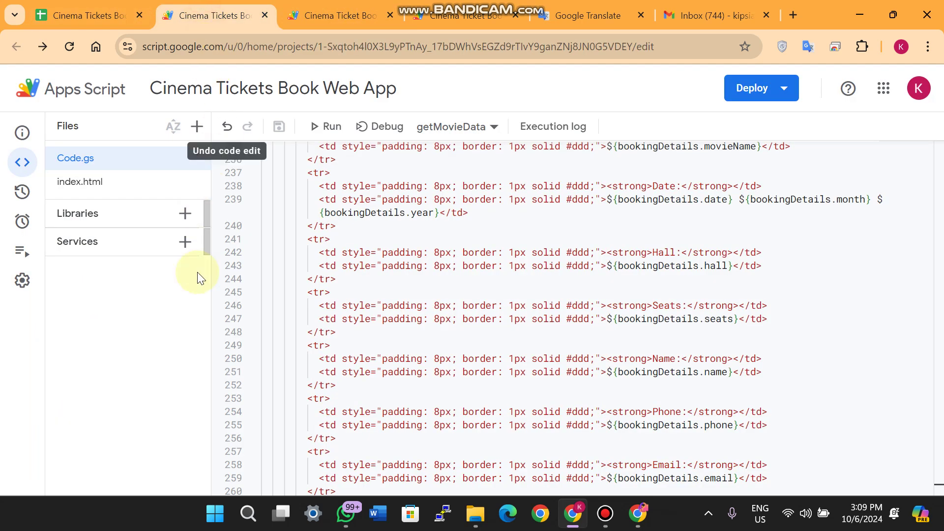
{"action": "left_click", "coordinate": [36, 7]}
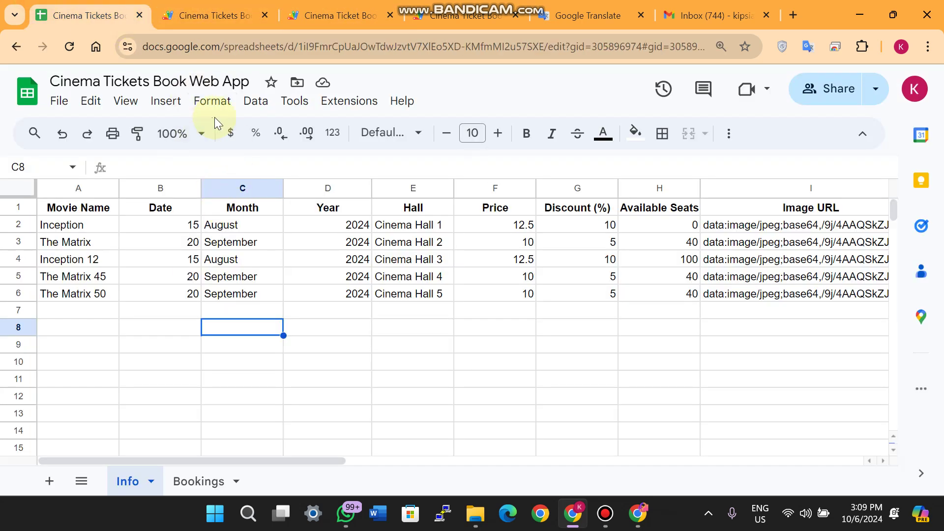
{"action": "left_click", "coordinate": [349, 102]}
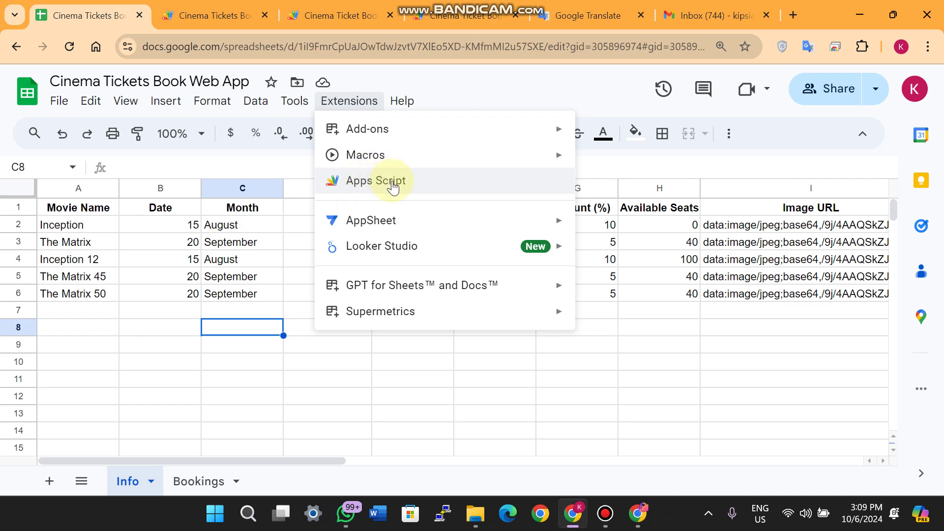
{"action": "left_click", "coordinate": [230, 10]}
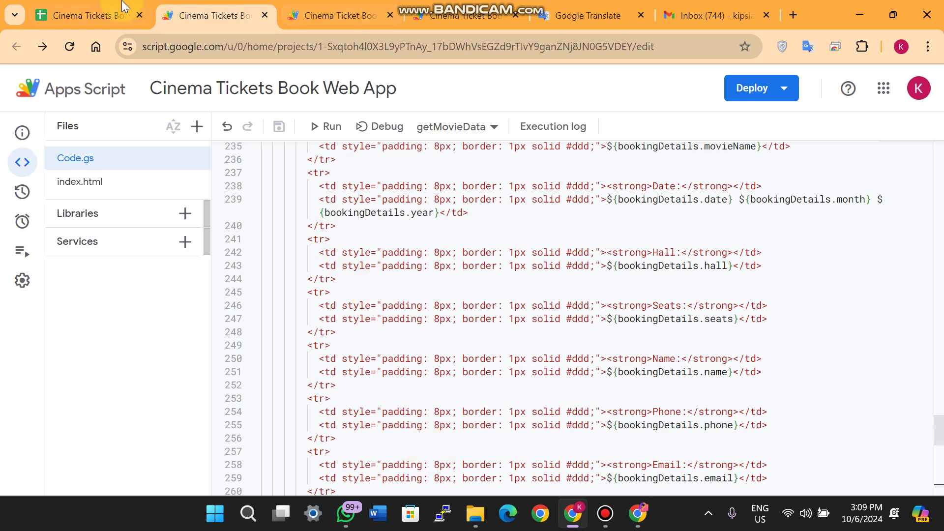
{"action": "left_click", "coordinate": [88, 15]}
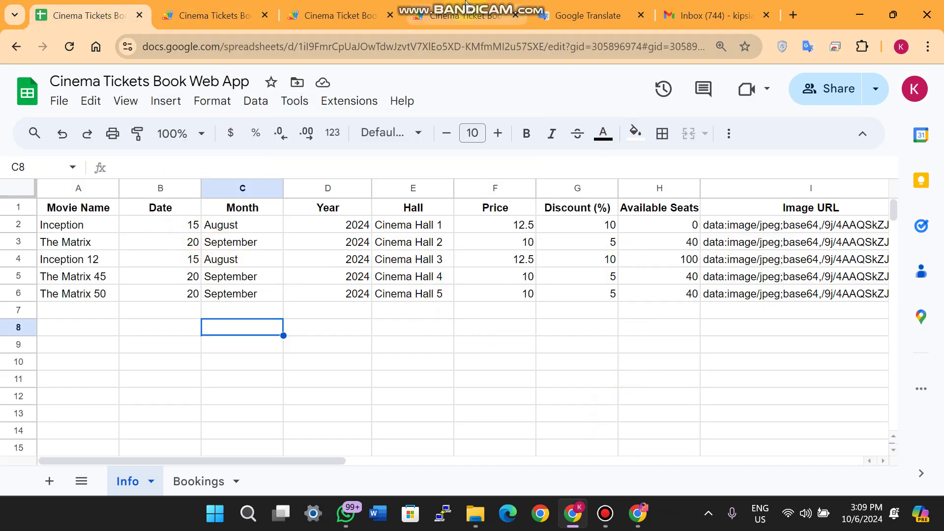
Bring up the web app's movie list, with Inception Sold Out, and close DevTools
{"action": "mouse_move", "coordinate": [443, 14]}
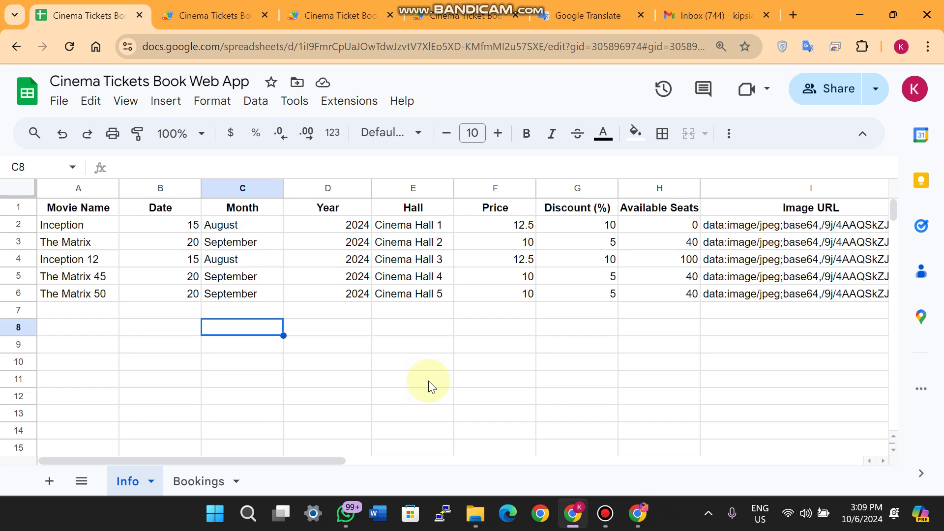
{"action": "mouse_move", "coordinate": [378, 7]}
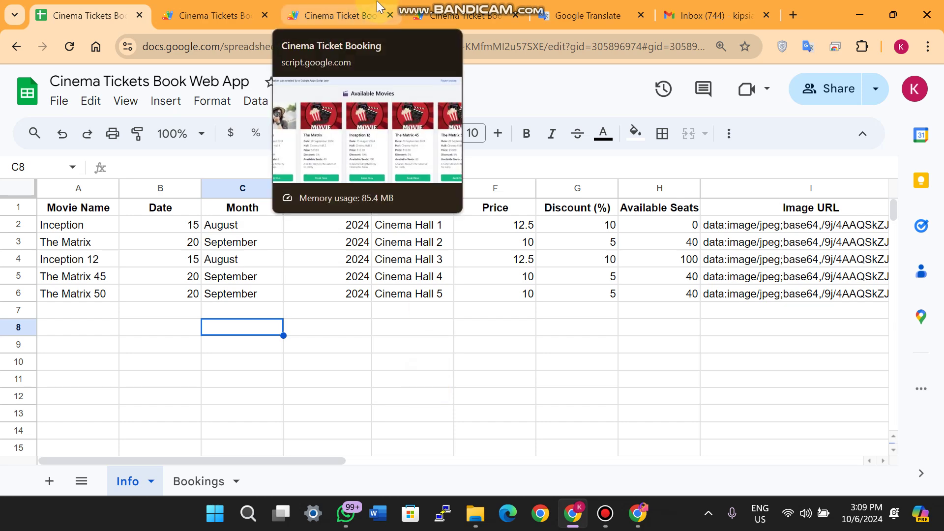
{"action": "left_click", "coordinate": [377, 7]}
{"action": "key", "text": "F12"}
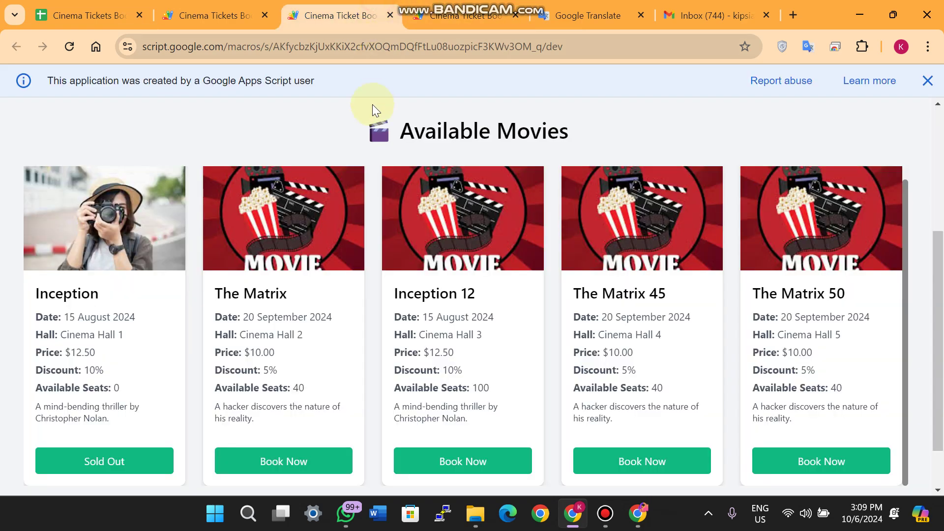
Close the 'created by a Google Apps Script user' banner at the top of the page
{"action": "scroll", "coordinate": [630, 255], "scroll_direction": "up", "scroll_amount": 4}
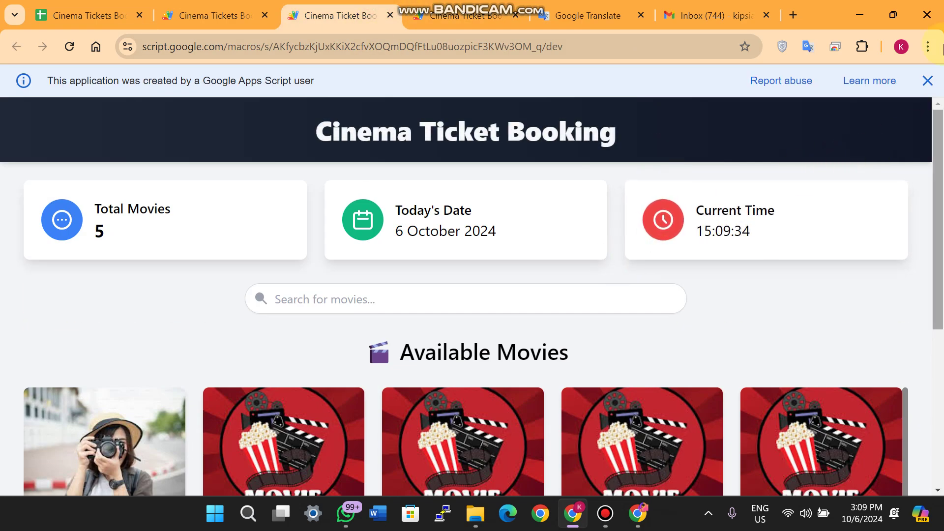
{"action": "left_click", "coordinate": [927, 79]}
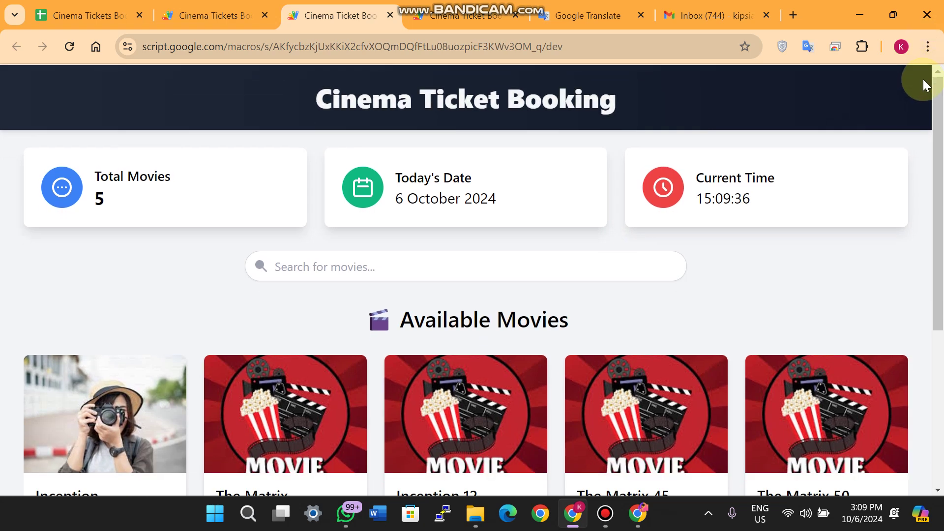